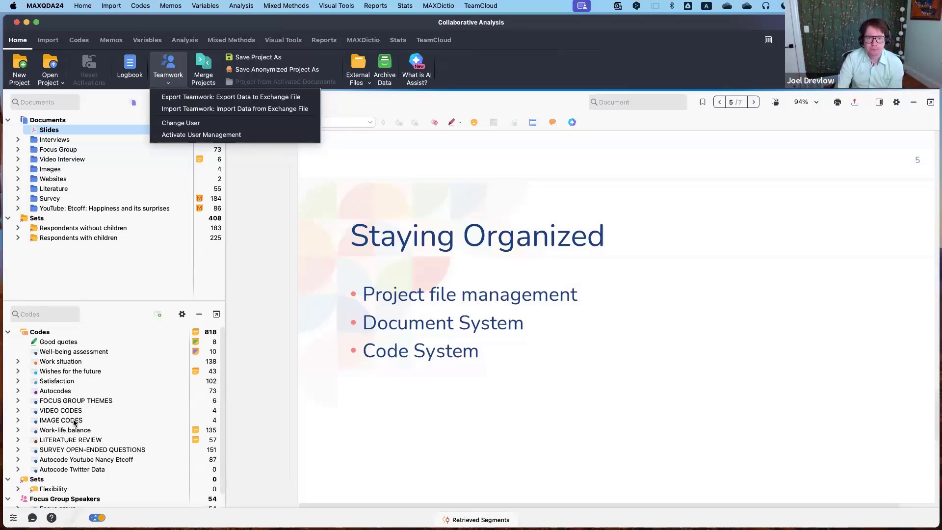
pyautogui.click(582, 305)
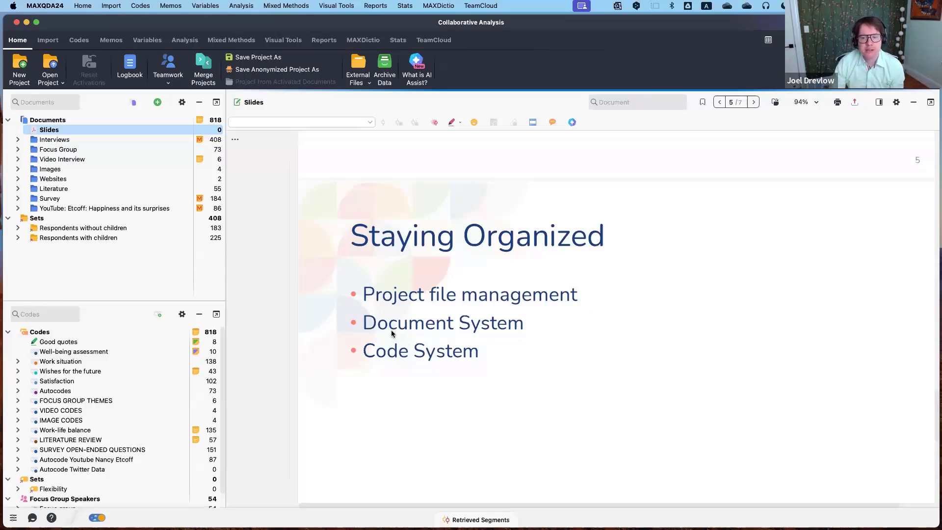
pyautogui.moveTo(363, 326); pyautogui.dragTo(507, 332)
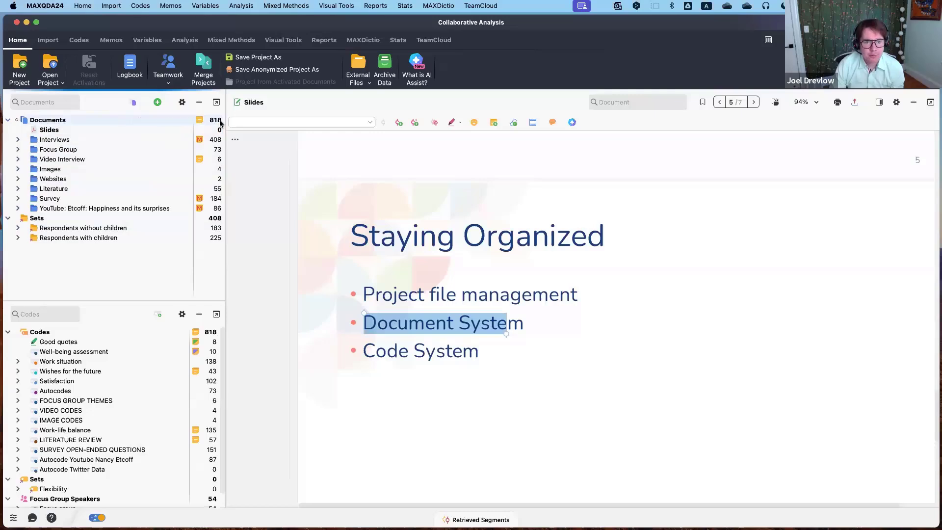
# Open the project memo and look through its notes, highlight colors and font choices without changing anything
pyautogui.doubleClick(200, 122)
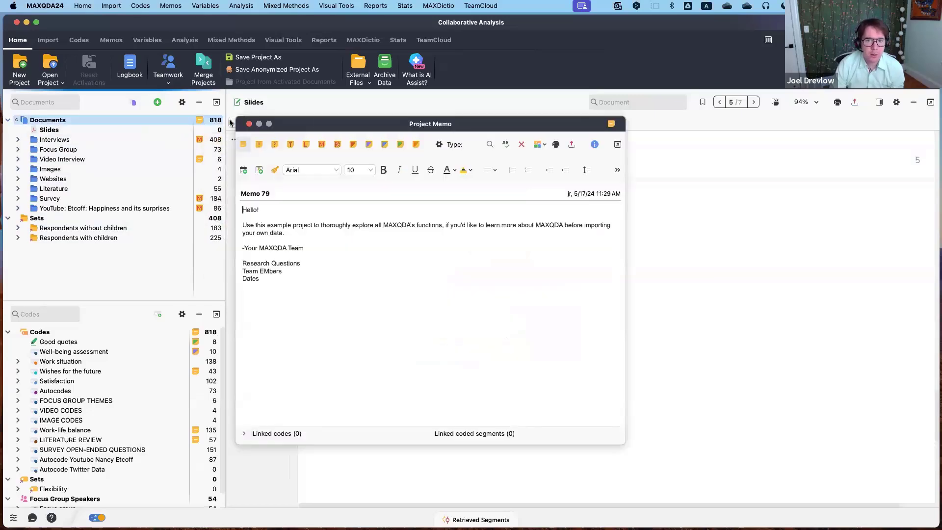
pyautogui.moveTo(323, 120); pyautogui.dragTo(356, 102)
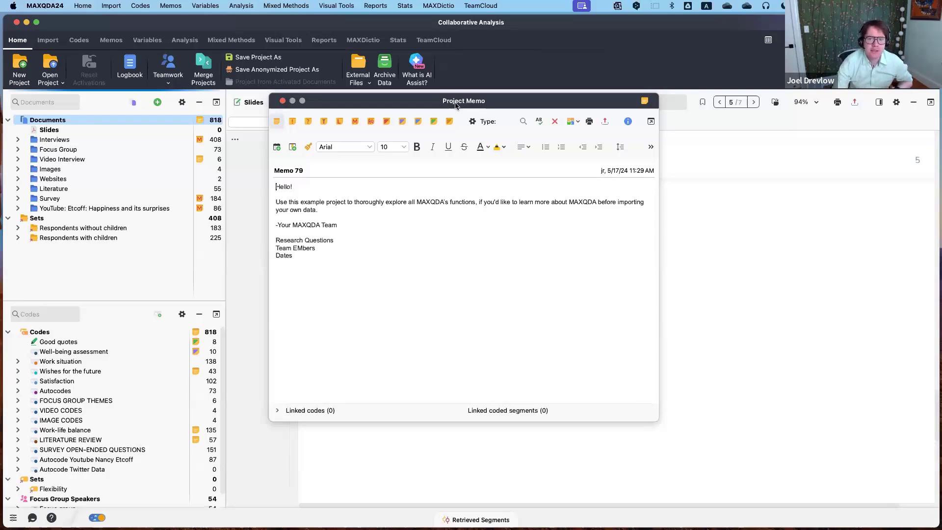
pyautogui.click(502, 147)
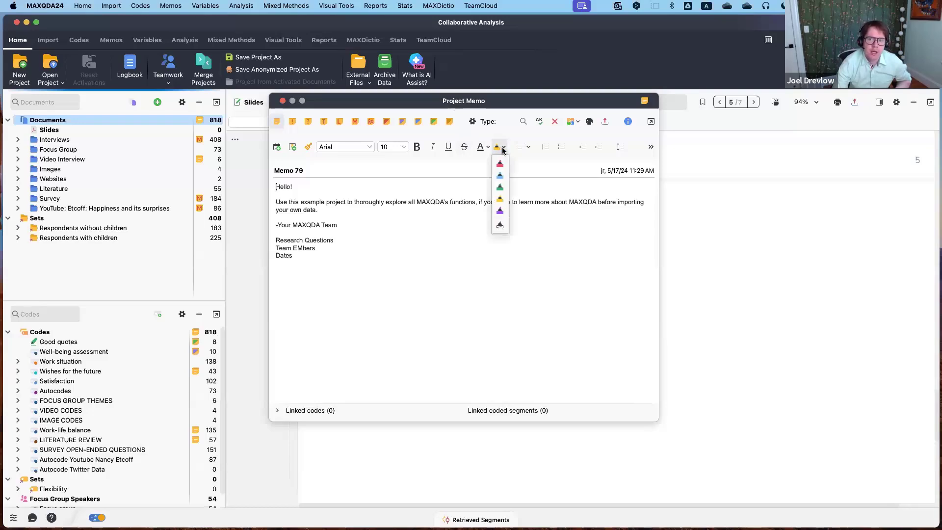
pyautogui.click(502, 147)
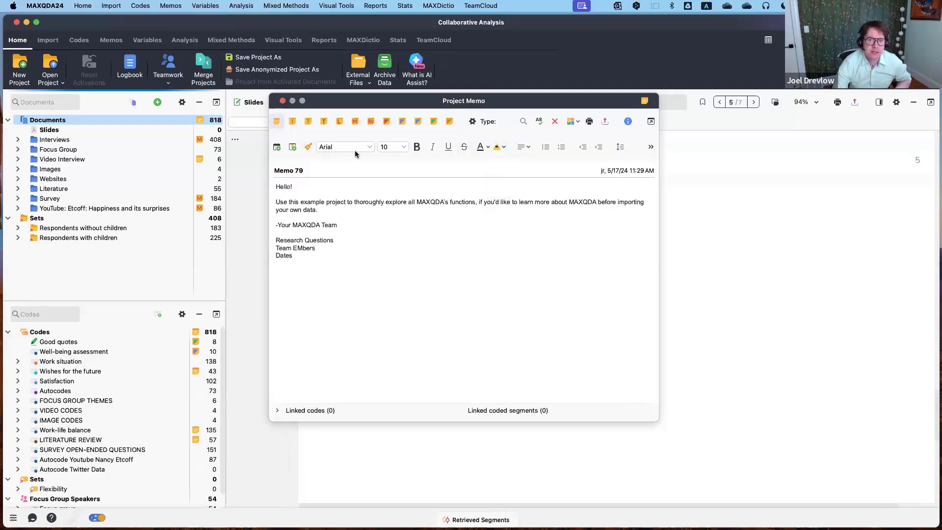
pyautogui.click(372, 147)
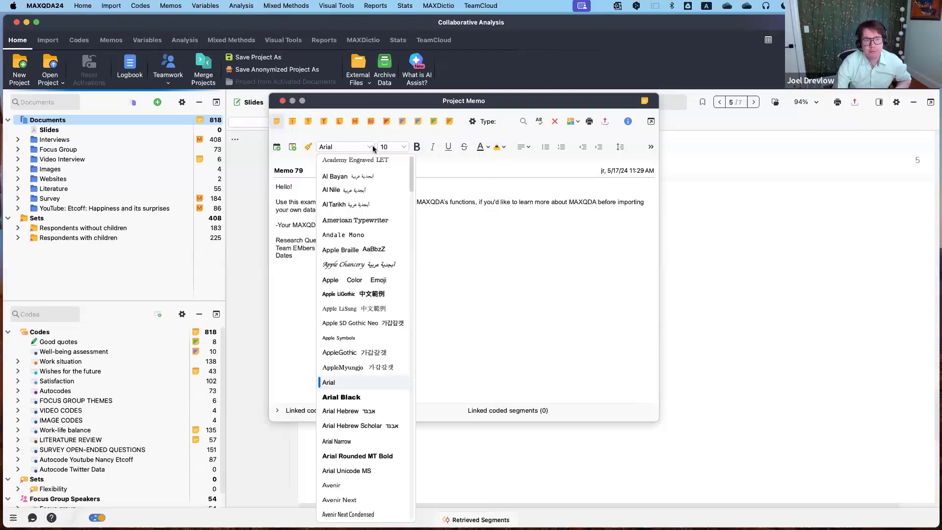
pyautogui.click(373, 146)
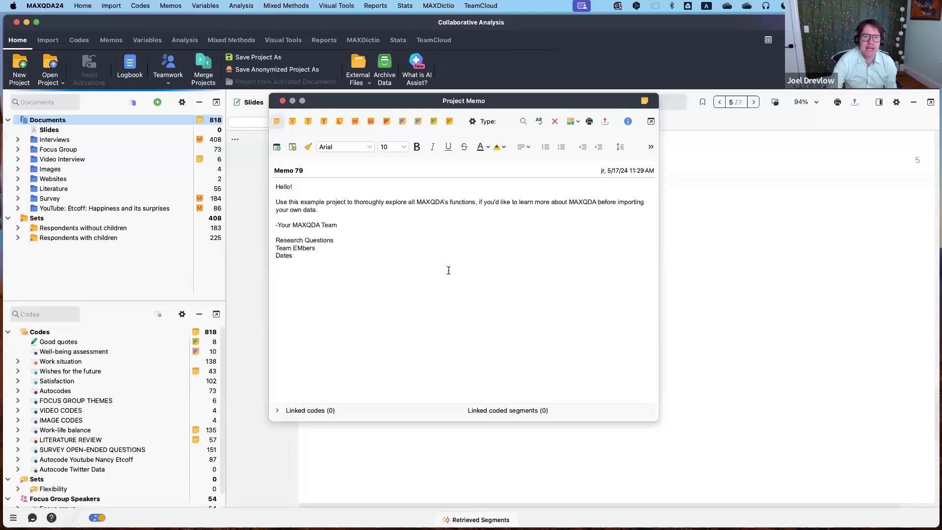
pyautogui.click(292, 101)
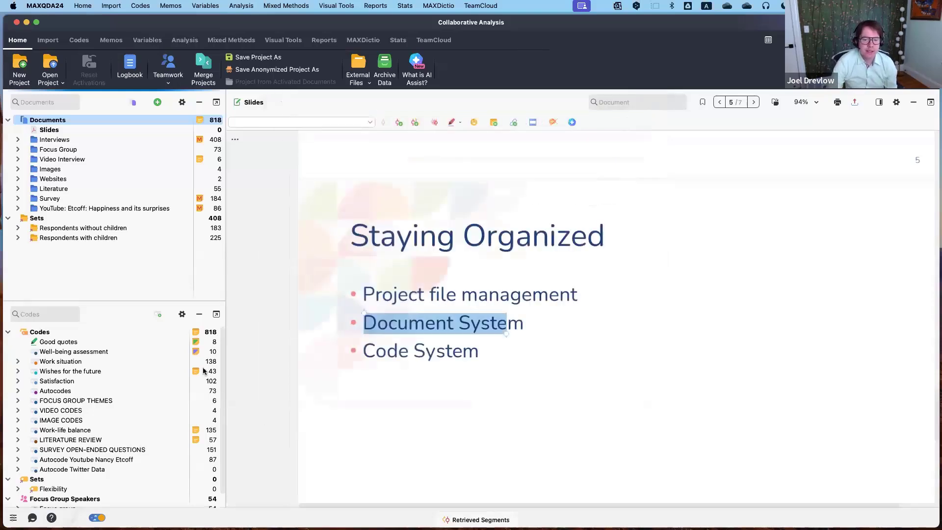
# Open the memo attached to the top of the code system and review its protocol and unsure-coding notes
pyautogui.doubleClick(196, 333)
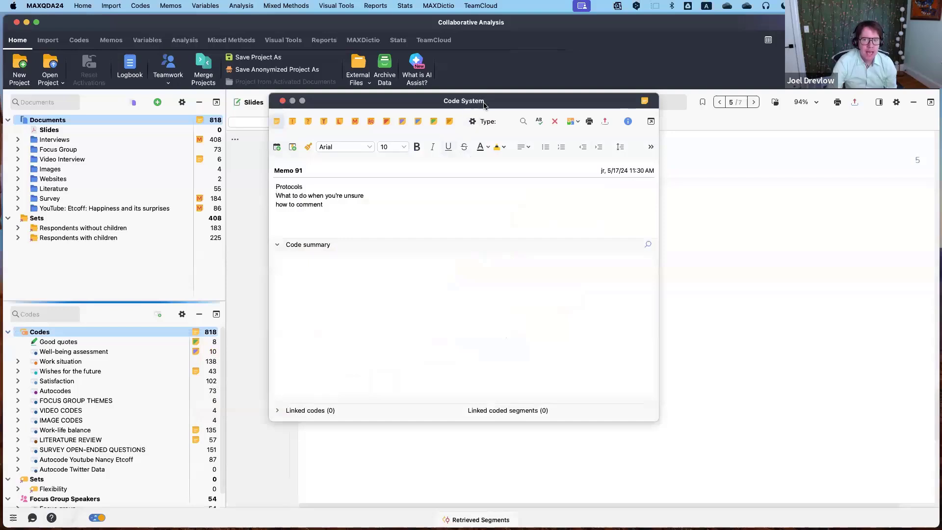
pyautogui.moveTo(507, 100); pyautogui.dragTo(539, 90)
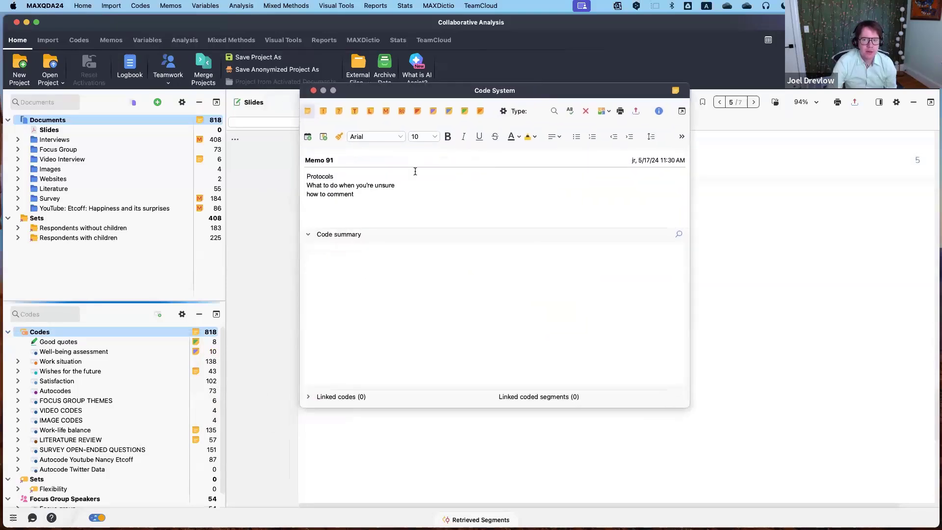
pyautogui.moveTo(308, 176); pyautogui.dragTo(349, 177)
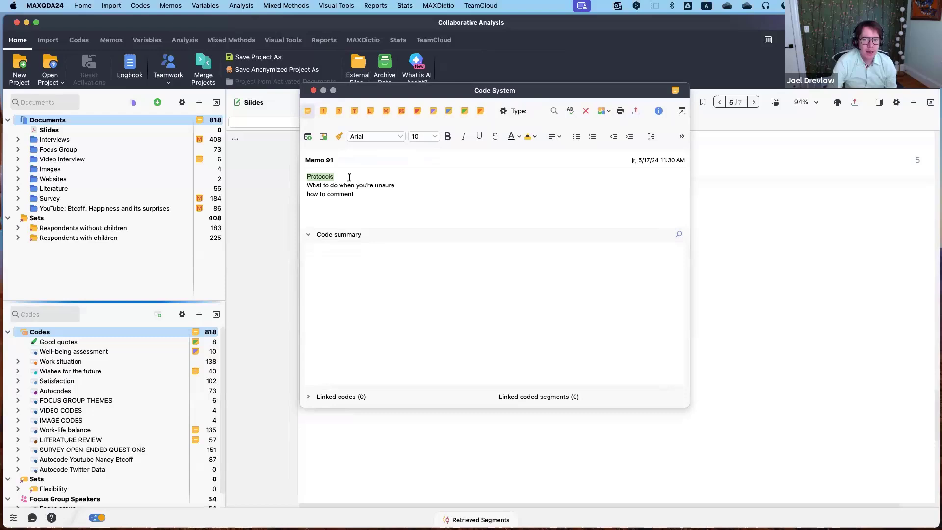
pyautogui.click(402, 187)
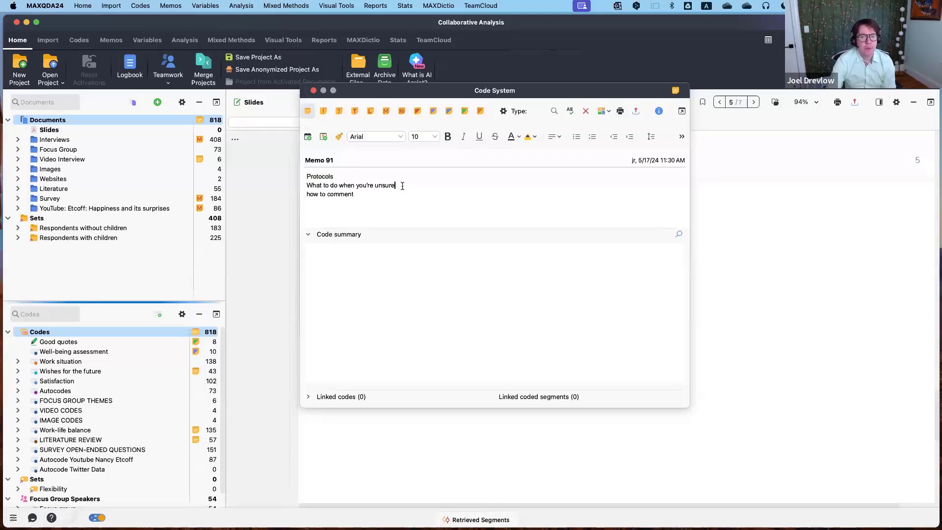
pyautogui.moveTo(307, 187); pyautogui.dragTo(415, 186)
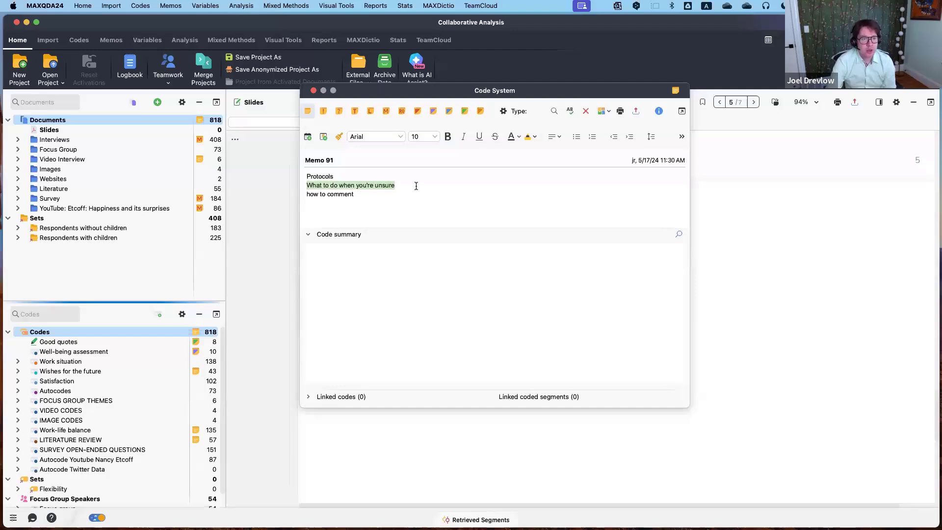
# Create a new top-level code named Unsure and close the code system memo
pyautogui.click(158, 316)
pyautogui.write('Unsure')
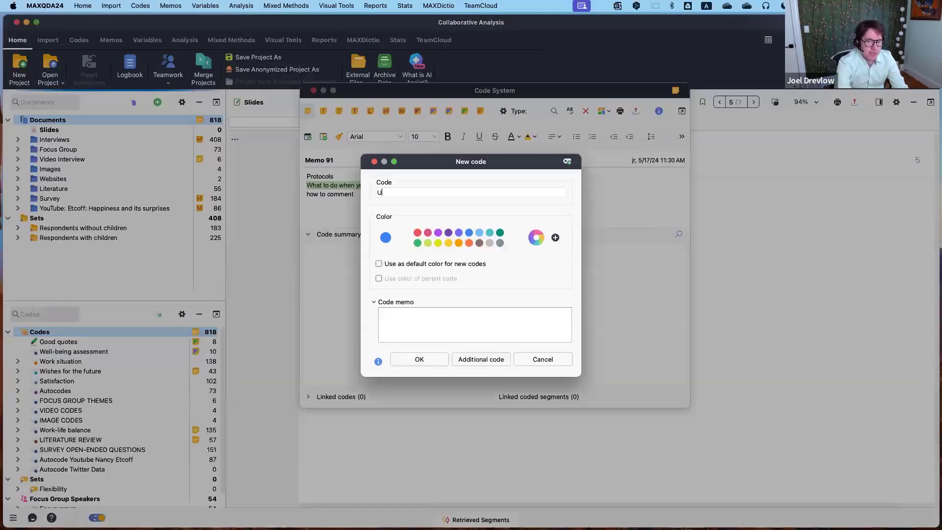
pyautogui.press('Return')
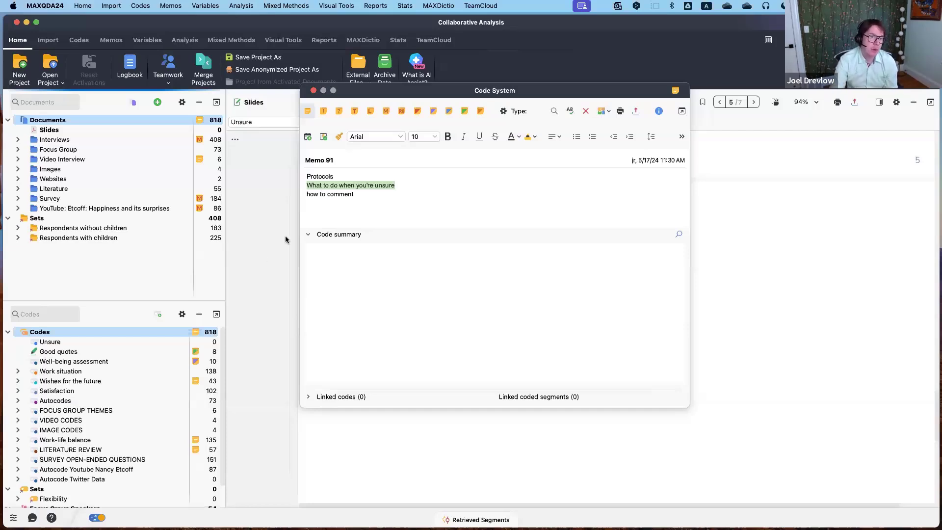
pyautogui.click(337, 194)
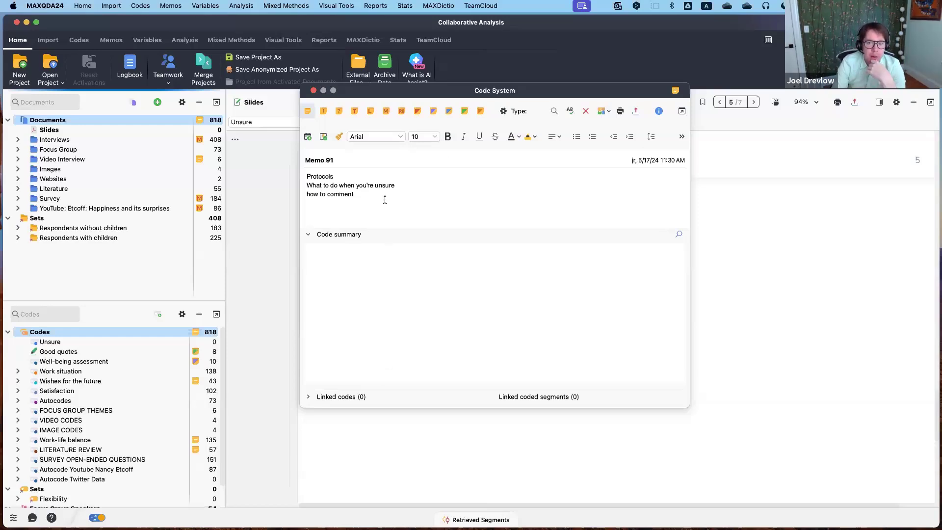
pyautogui.click(313, 92)
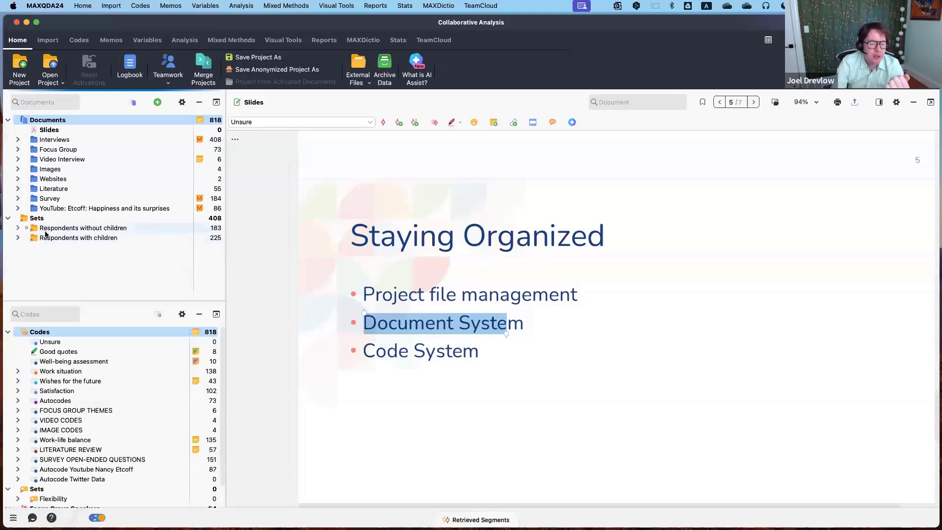
# Activate all documents in the Berlin subgroup of Interviews and enlarge the document list
pyautogui.click(19, 141)
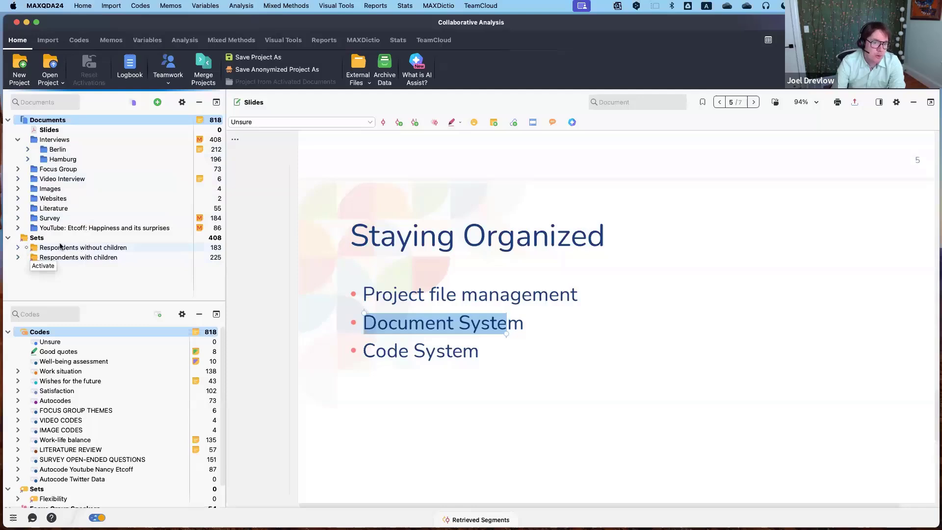
pyautogui.click(27, 149)
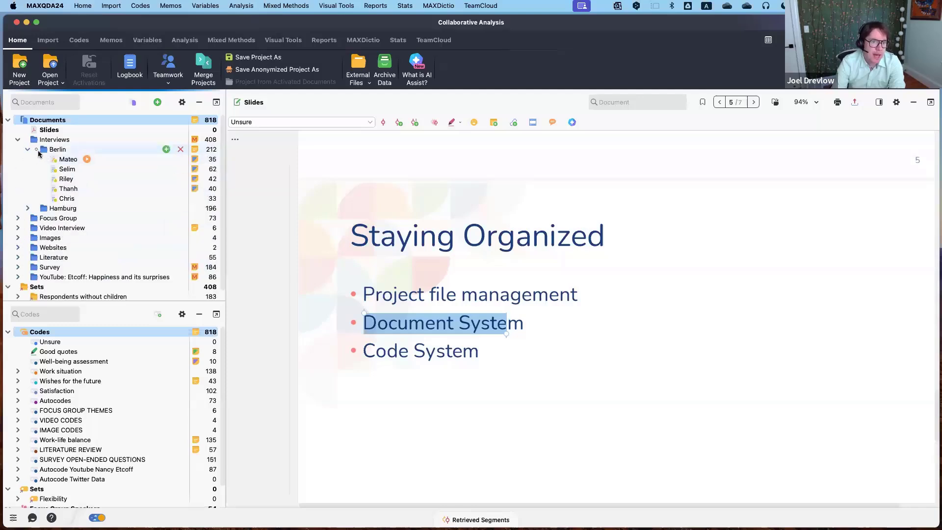
pyautogui.click(36, 149)
pyautogui.scroll(-1, 114, 269)
pyautogui.moveTo(121, 300); pyautogui.dragTo(117, 358)
# Create a document set from the activated documents, naming it "Coding work for" plus the team member's first name
pyautogui.rightClick(68, 289)
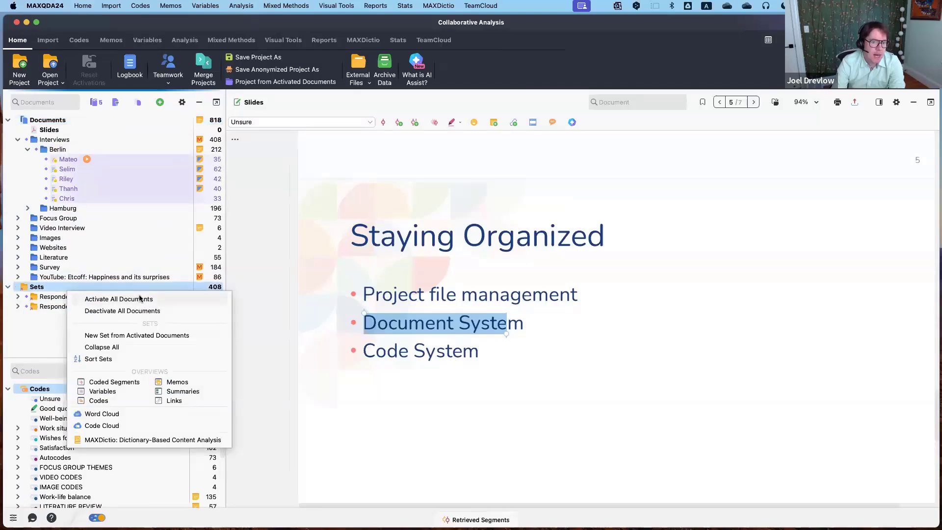
pyautogui.click(129, 336)
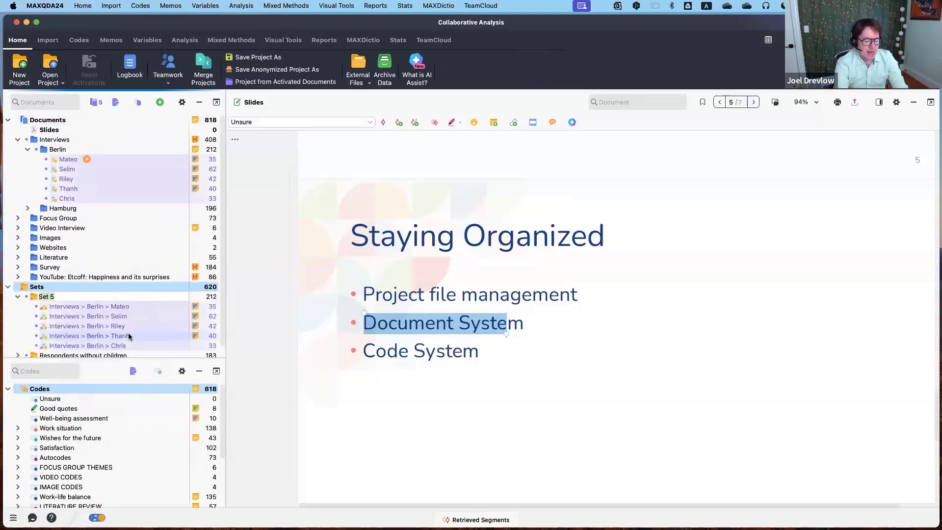
pyautogui.write('Coding work ')
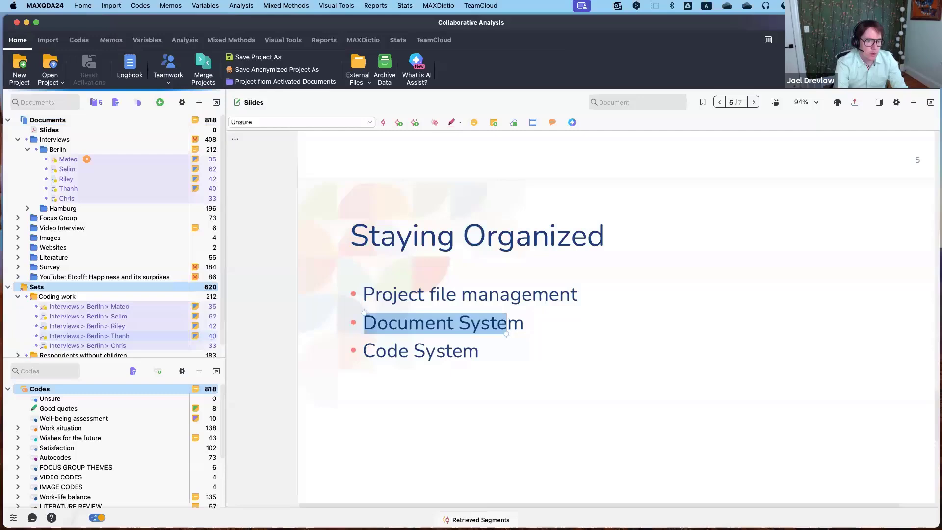
pyautogui.write('for Bill')
pyautogui.press('Return')
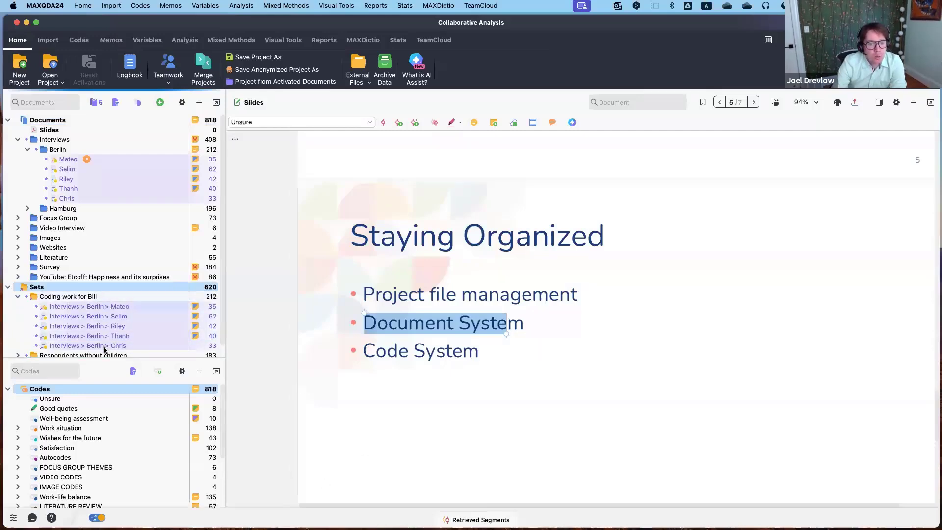
# Add a memo to the new document set with the lines "Due date:" and "Team members", and close it
pyautogui.doubleClick(194, 300)
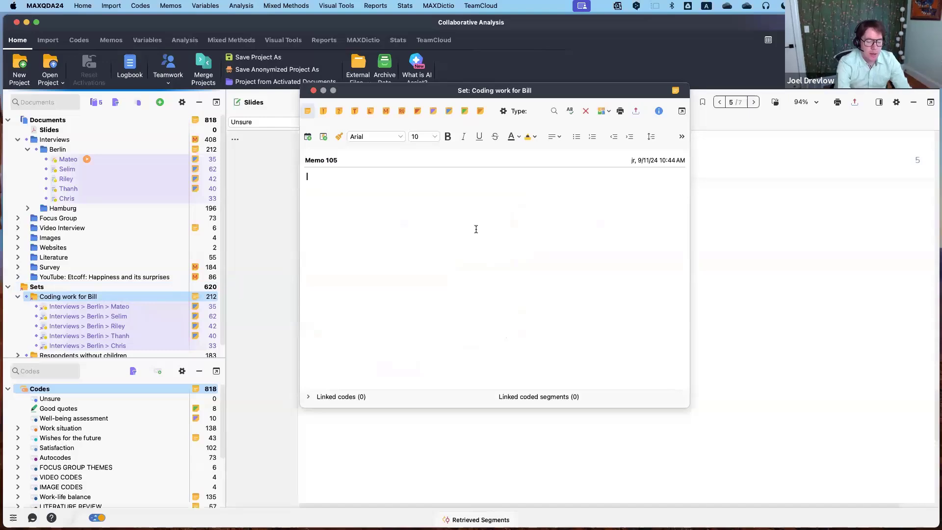
pyautogui.write('Due date')
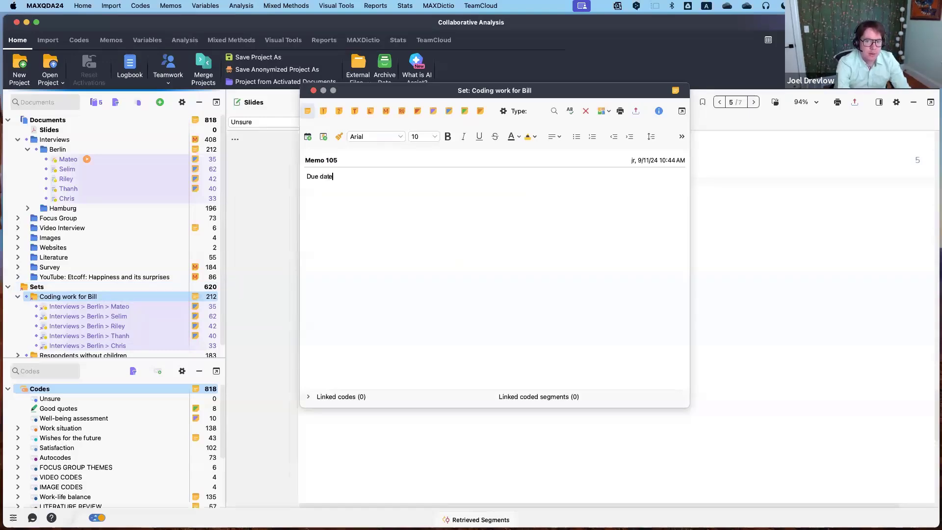
pyautogui.write(':')
pyautogui.press('Return')
pyautogui.write('Ass')
pyautogui.press('BackSpace')
pyautogui.press('BackSpace')
pyautogui.press('BackSpace')
pyautogui.press('BackSpace')
pyautogui.press('BackSpace')
pyautogui.write('Team members')
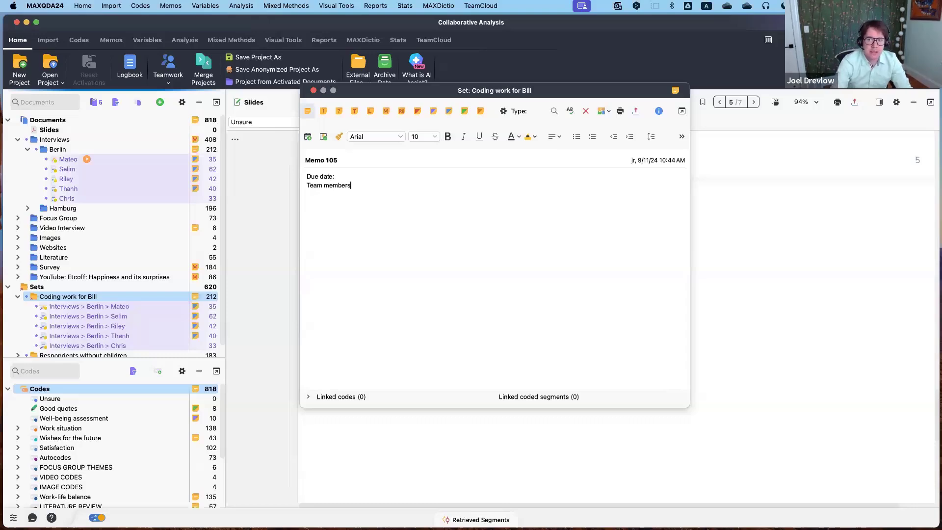
pyautogui.moveTo(422, 90); pyautogui.dragTo(466, 103)
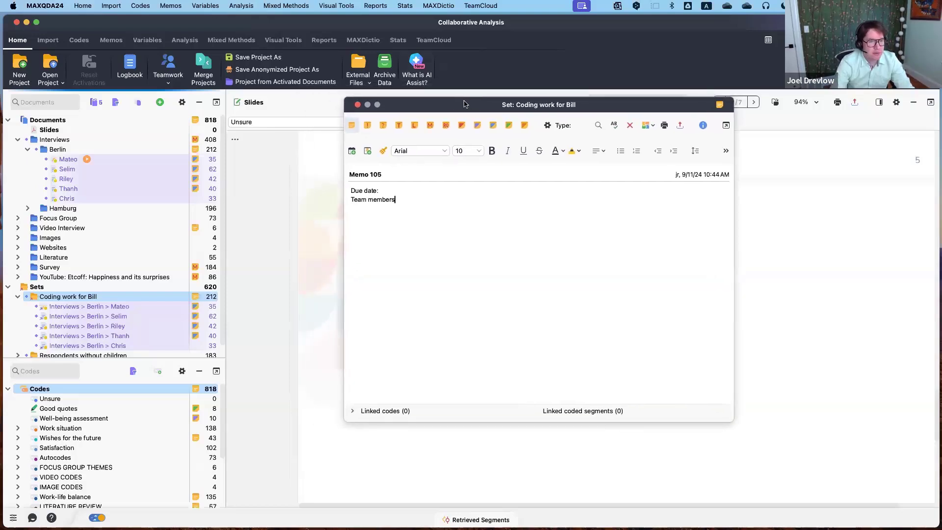
pyautogui.click(357, 105)
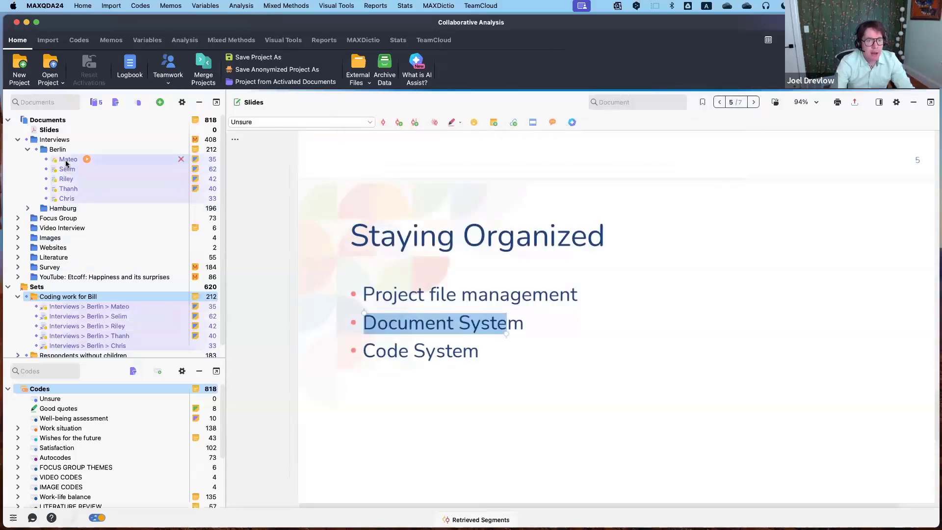
# Color-code the first Berlin interview green and the second one red
pyautogui.moveTo(66, 163)
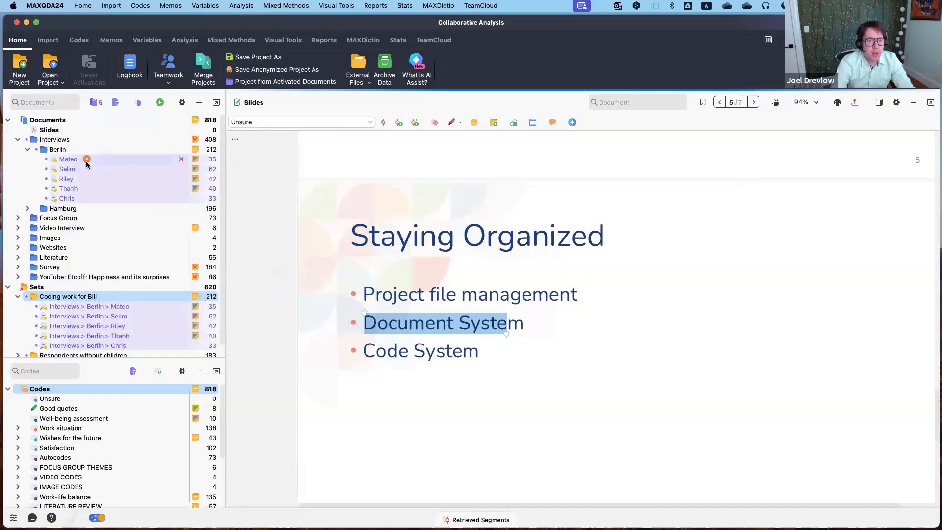
pyautogui.rightClick(119, 162)
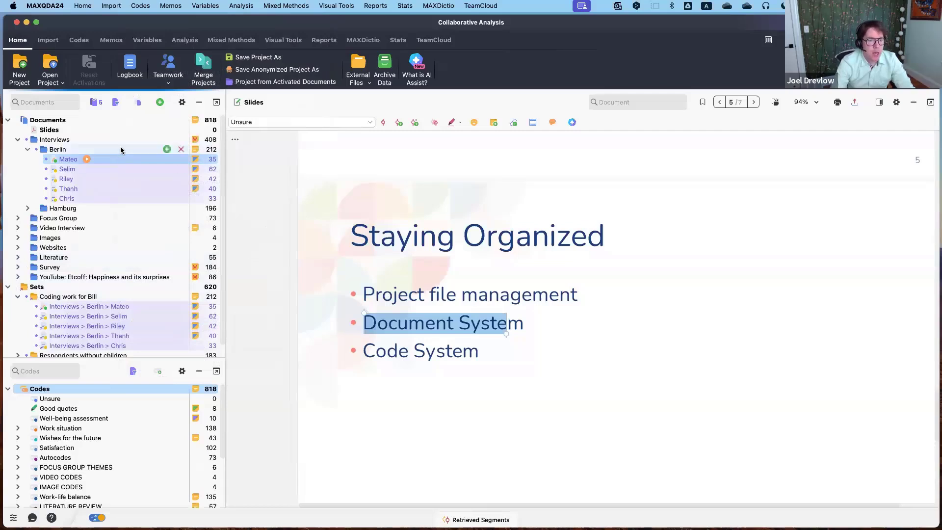
pyautogui.rightClick(95, 171)
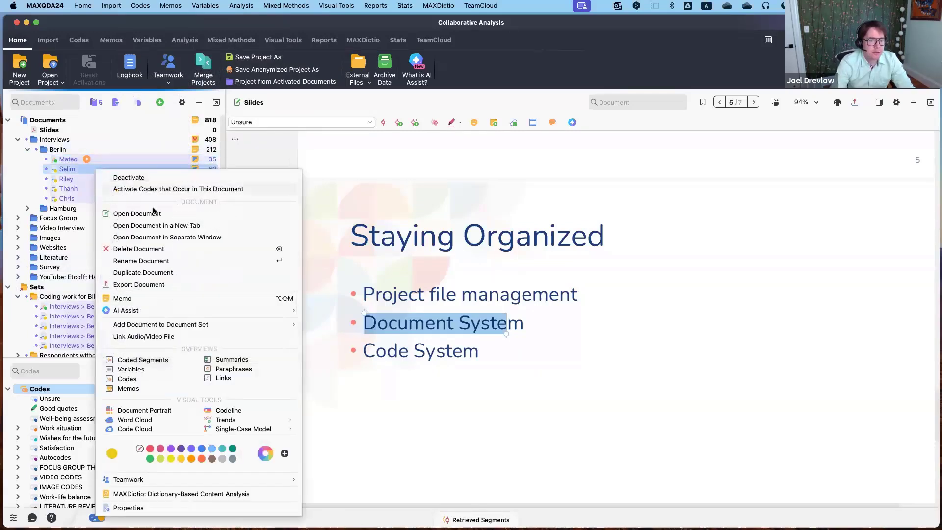
pyautogui.click(150, 450)
# Activate documents by color, selecting only the red ones instead of the yellow ones
pyautogui.moveTo(131, 328)
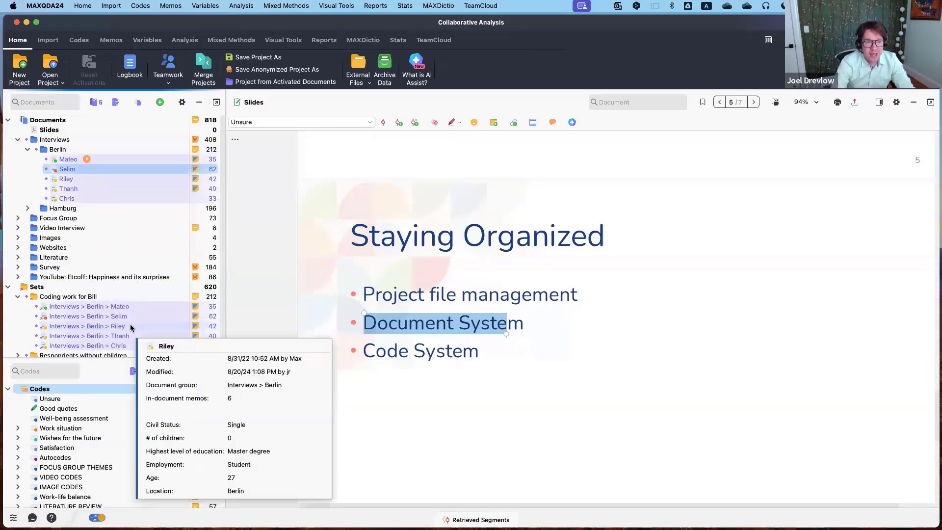
pyautogui.moveTo(98, 172)
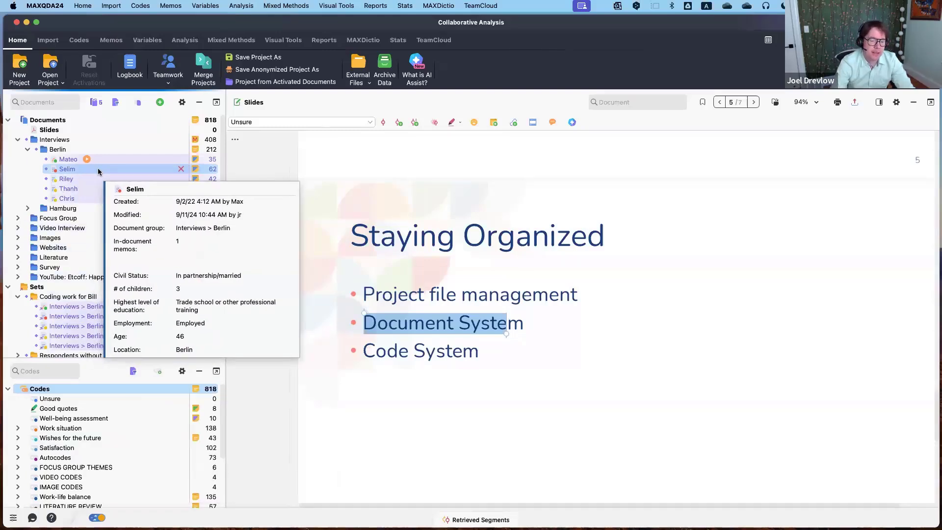
pyautogui.click(141, 102)
pyautogui.click(156, 130)
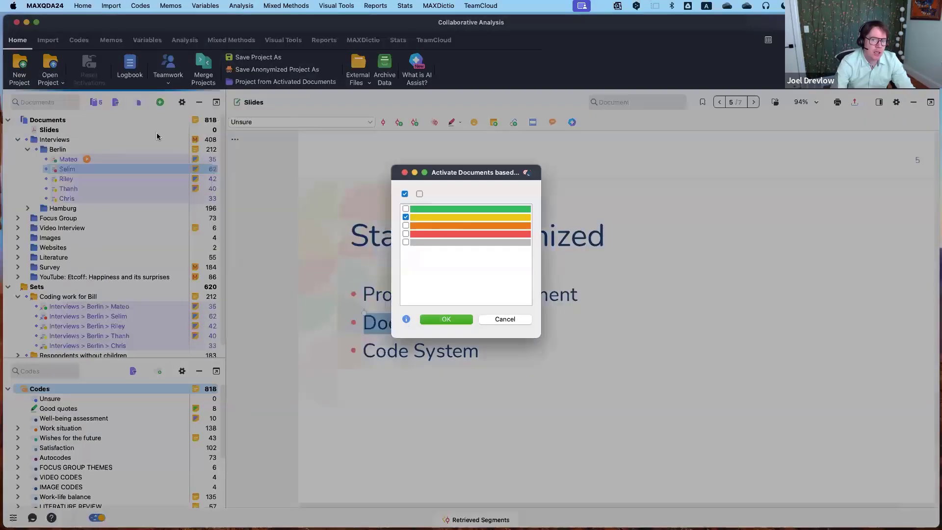
pyautogui.click(406, 217)
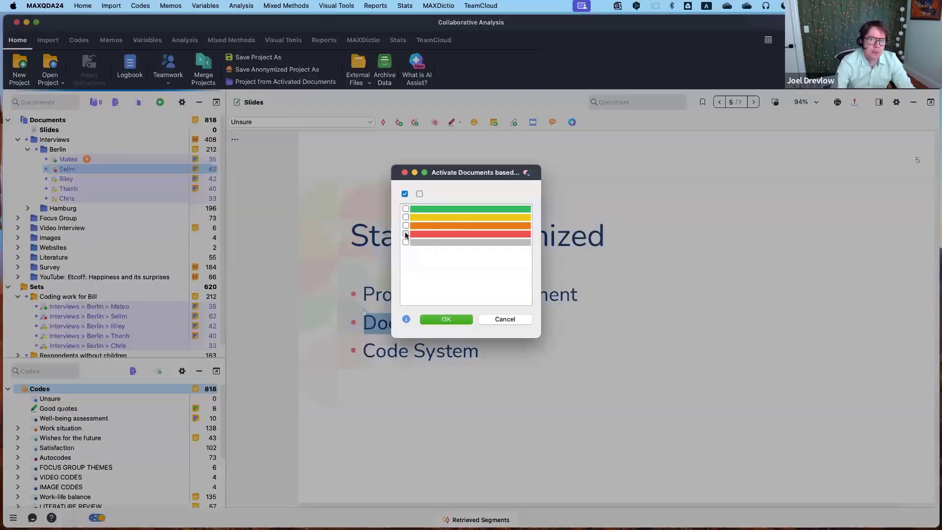
pyautogui.click(405, 234)
pyautogui.click(444, 320)
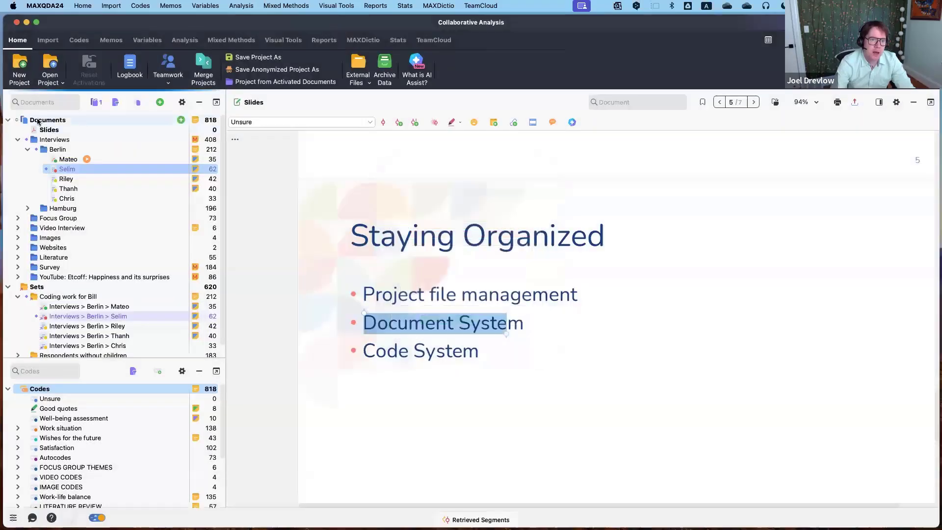
# Filter the document list to activated documents, and restore the full list with all activations cleared
pyautogui.click(115, 103)
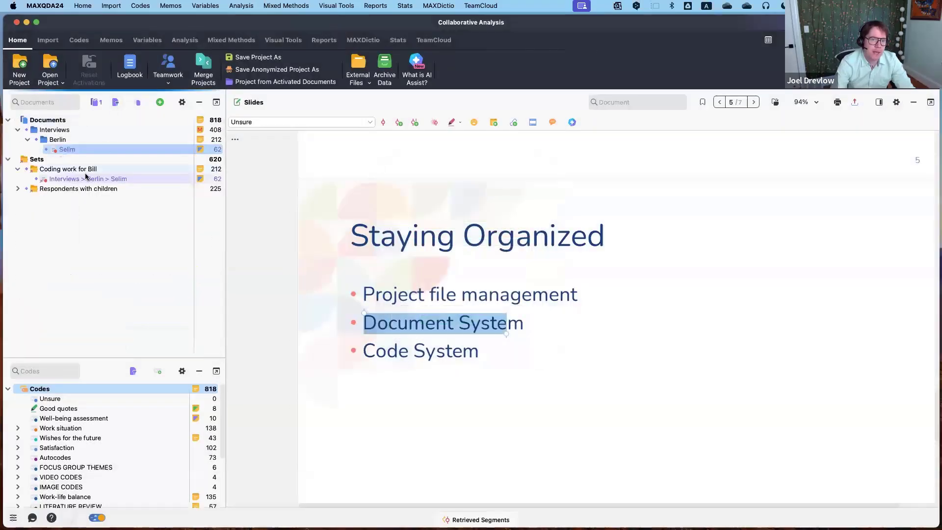
pyautogui.moveTo(81, 151)
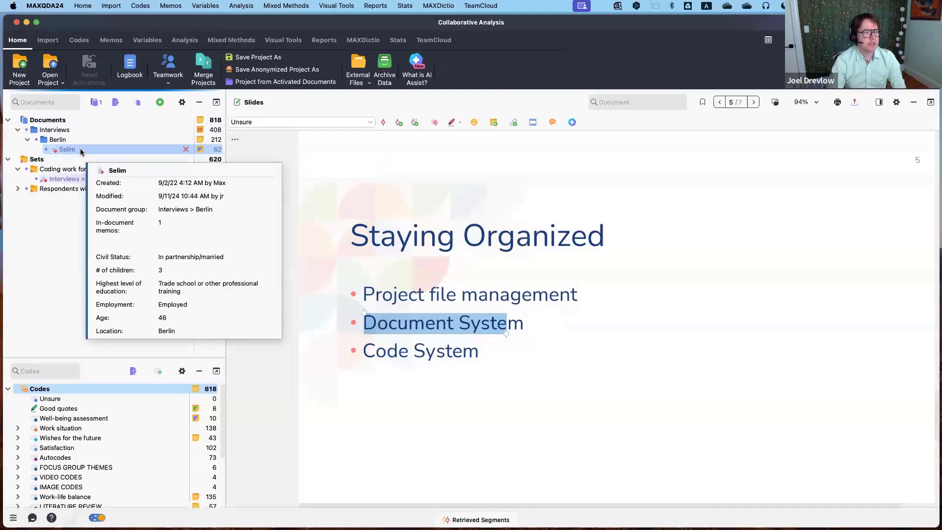
pyautogui.click(551, 370)
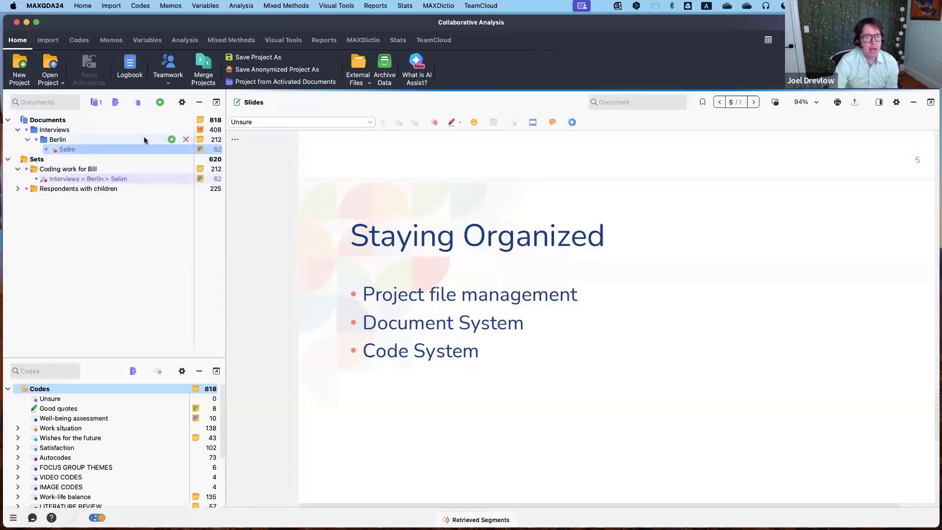
pyautogui.click(113, 103)
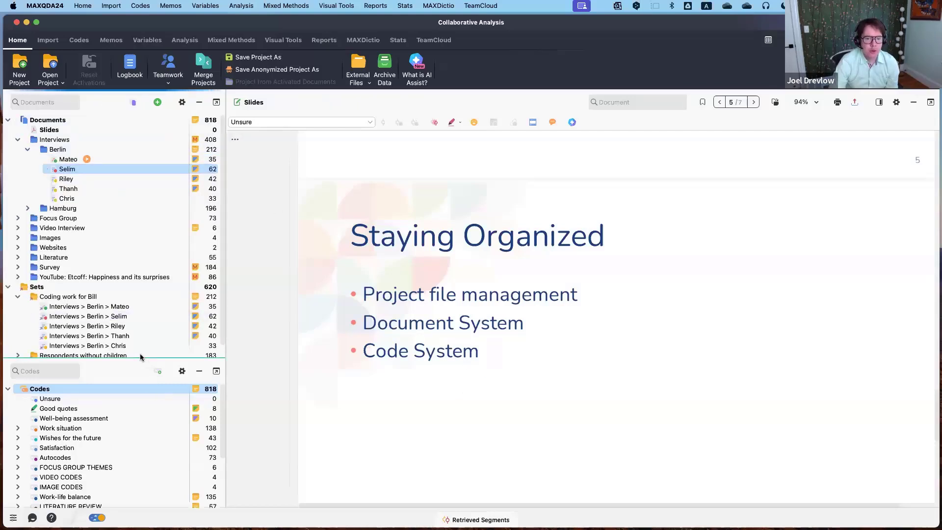
# Enlarge the code list and check the memos of the Good quotes and Wishes for the future codes, closing each one
pyautogui.moveTo(147, 362); pyautogui.dragTo(147, 226)
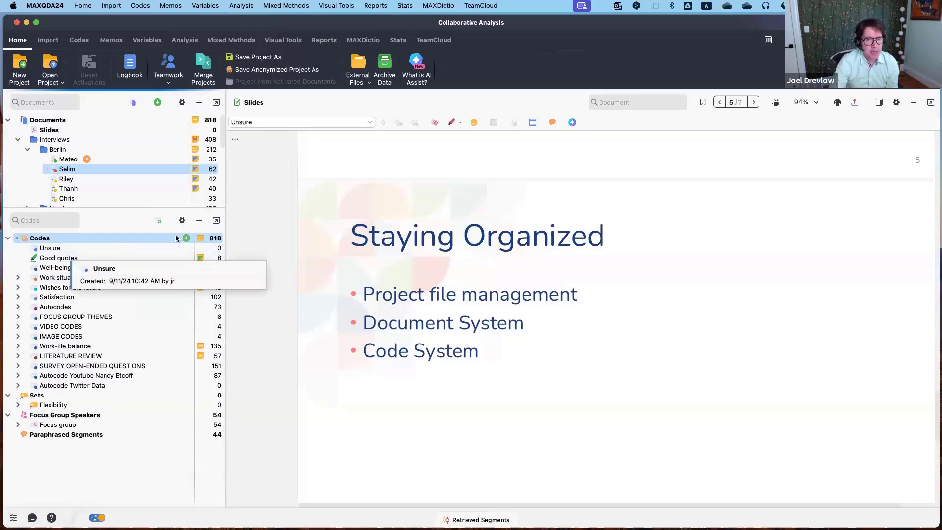
pyautogui.doubleClick(200, 257)
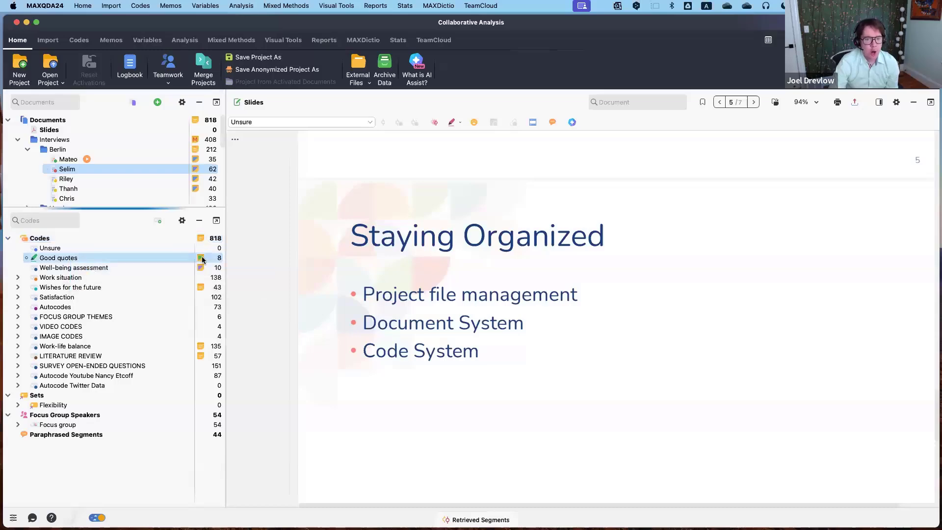
pyautogui.click(357, 104)
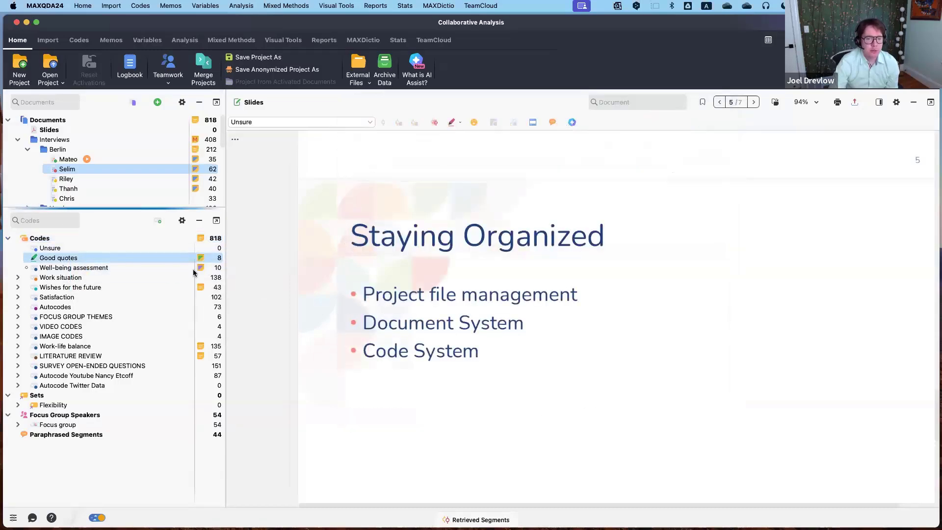
pyautogui.click(201, 289)
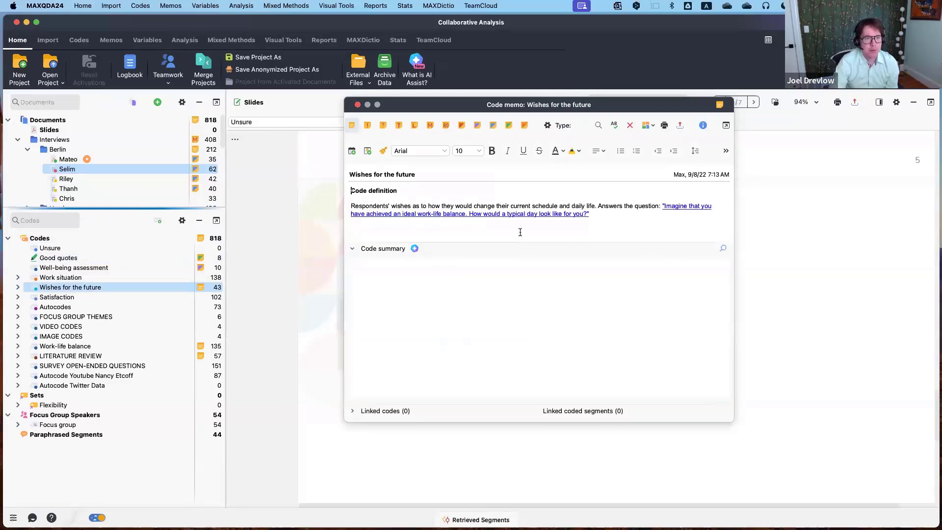
pyautogui.moveTo(519, 216)
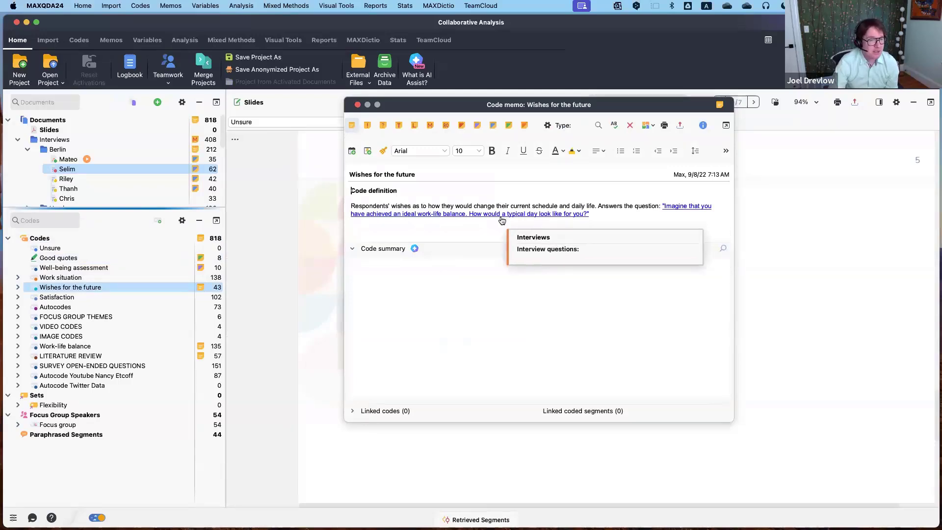
pyautogui.click(358, 106)
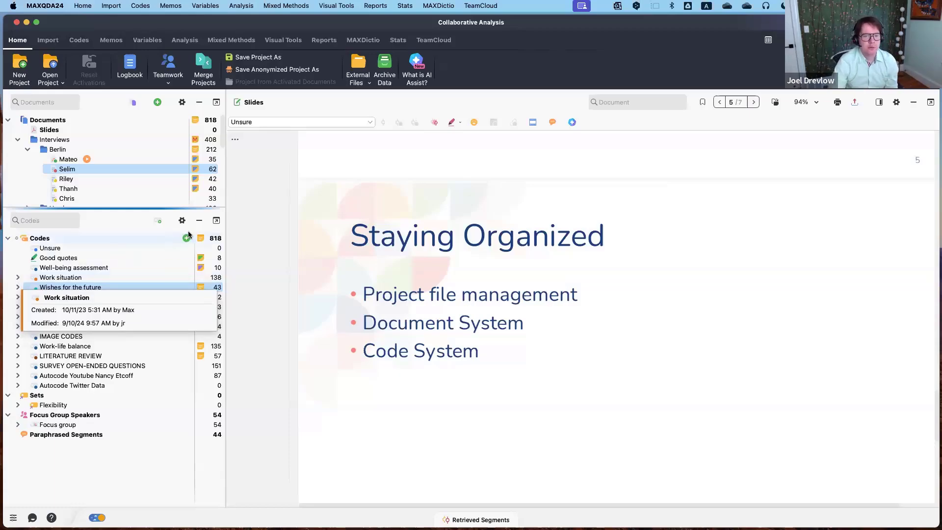
# Create a code named "Audience" under Wishes for the future and move it to the top level, above Unsure
pyautogui.click(158, 223)
pyautogui.write('A')
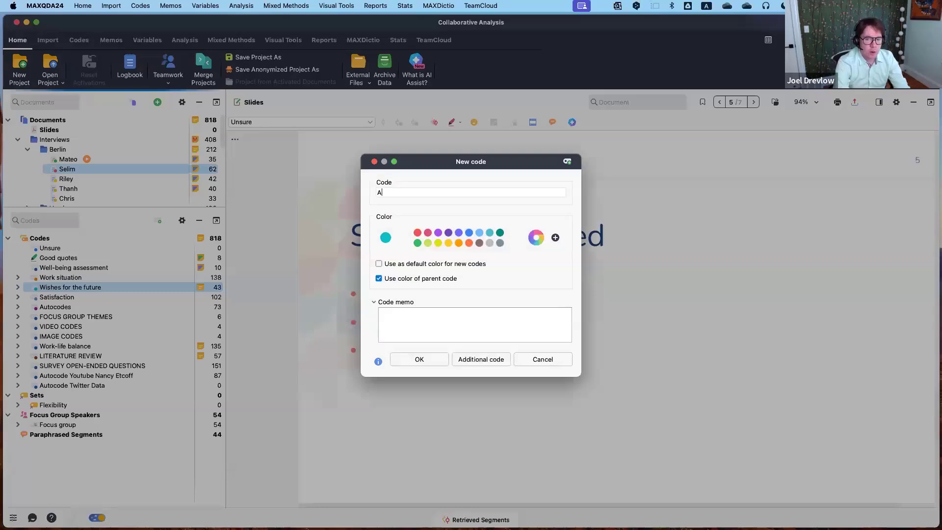
pyautogui.write('udience')
pyautogui.press('Return')
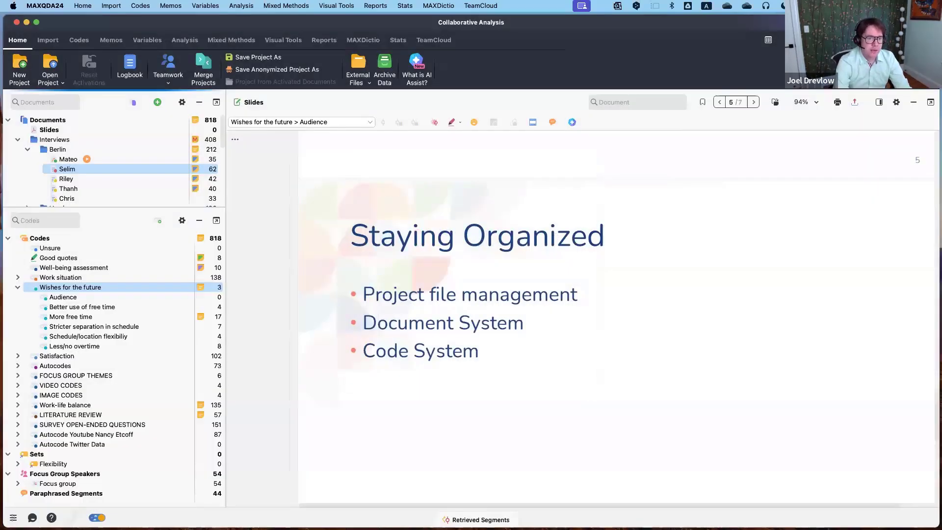
pyautogui.moveTo(63, 297); pyautogui.dragTo(74, 246)
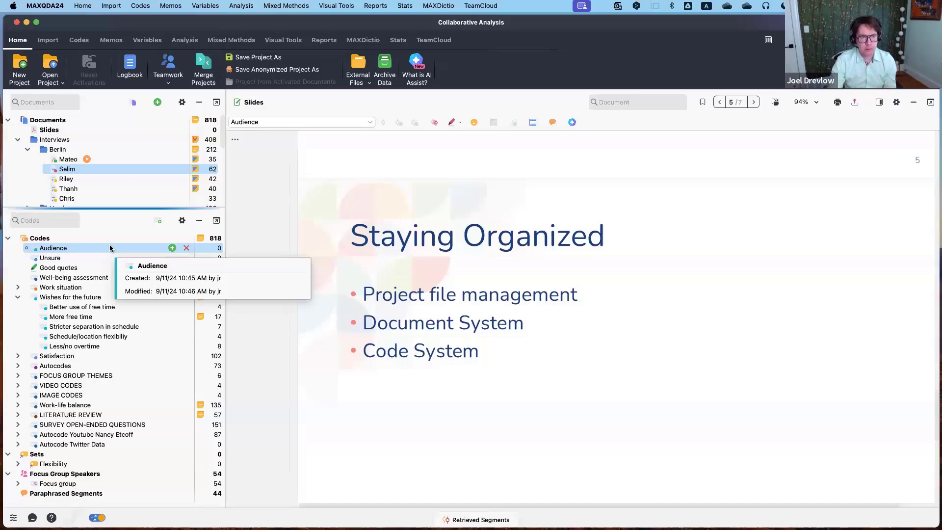
# Rename the Audience code "1. Audience" and enlarge the document list
pyautogui.click(40, 248)
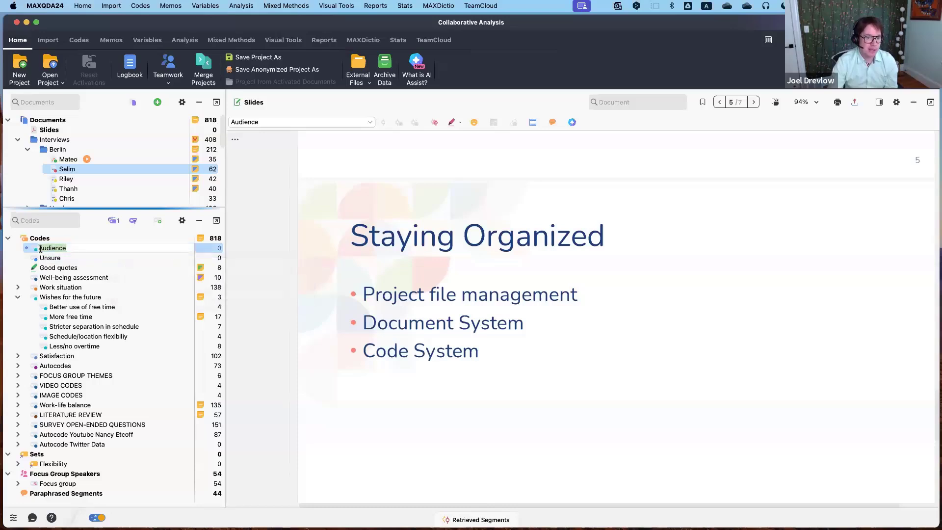
pyautogui.press('Left')
pyautogui.write('1.')
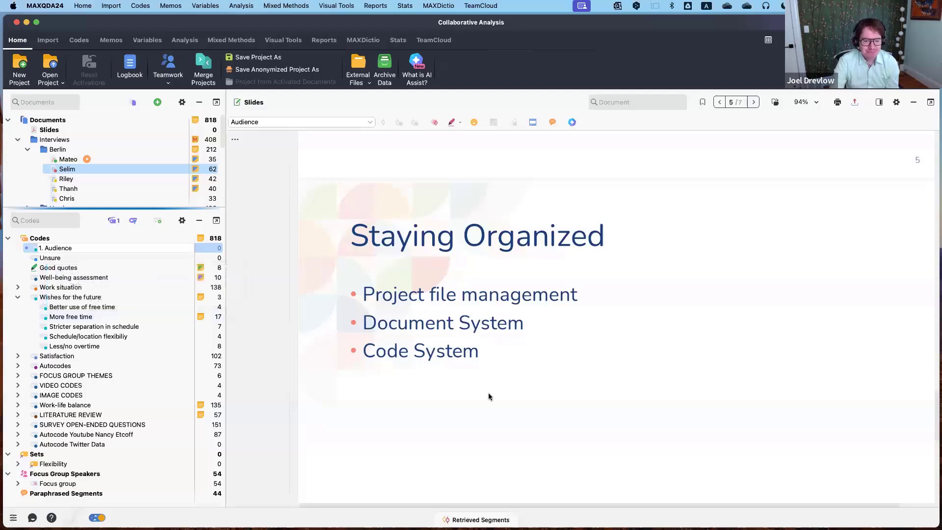
pyautogui.press('Return')
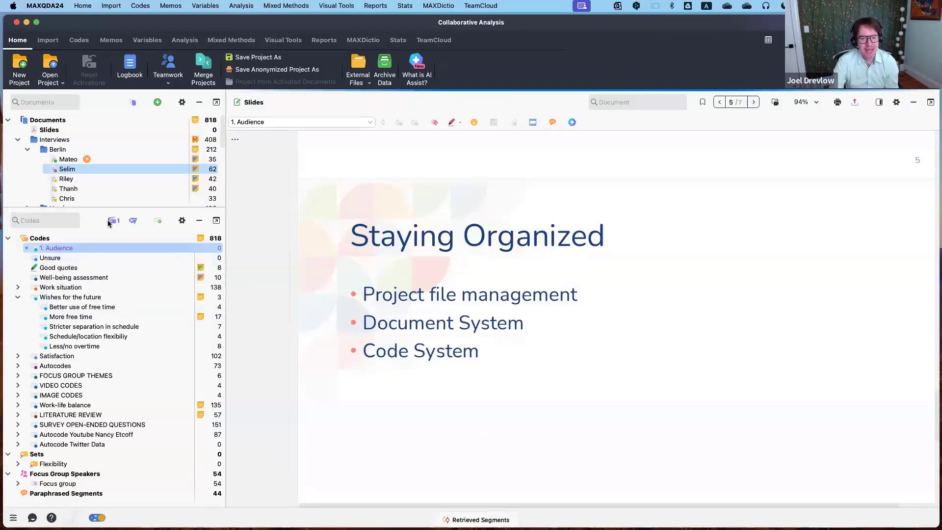
pyautogui.moveTo(136, 210); pyautogui.dragTo(145, 292)
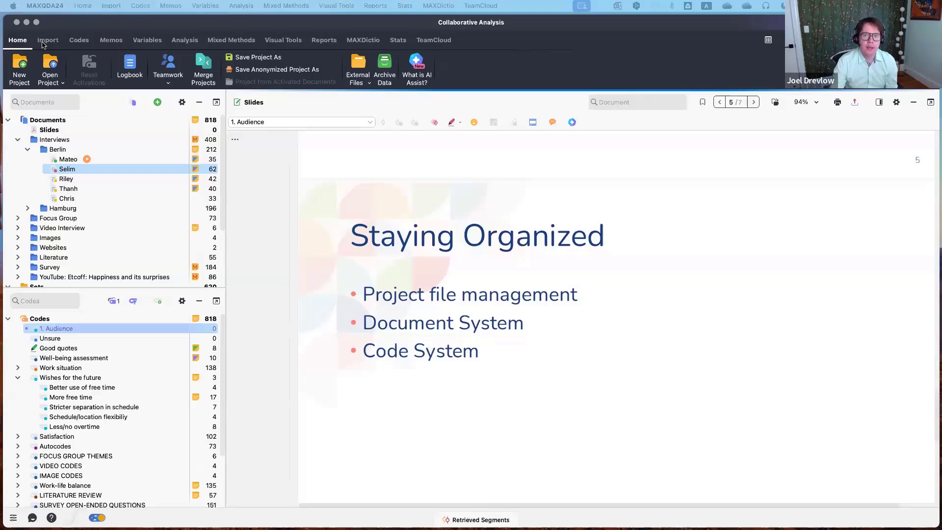
# Review the available teamwork commands for exporting and importing exchange files, changing the user and managing users
pyautogui.click(194, 44)
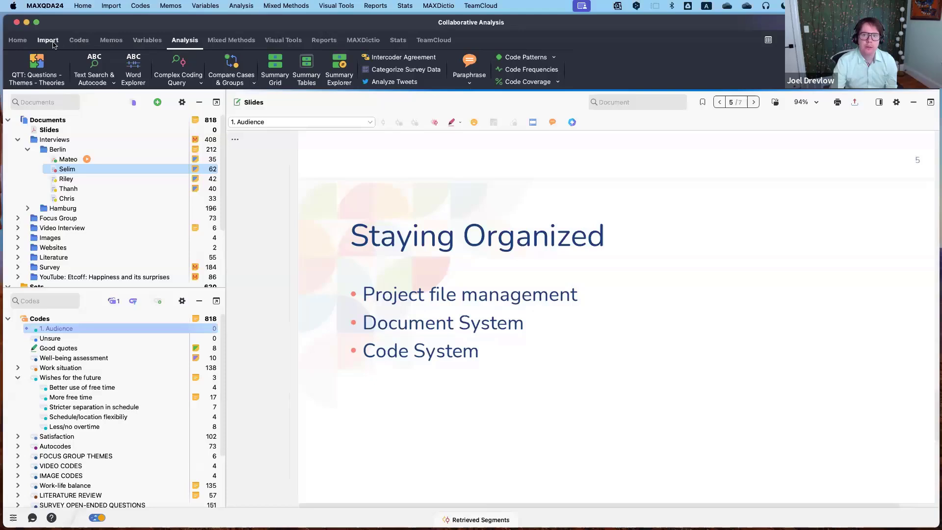
pyautogui.click(23, 42)
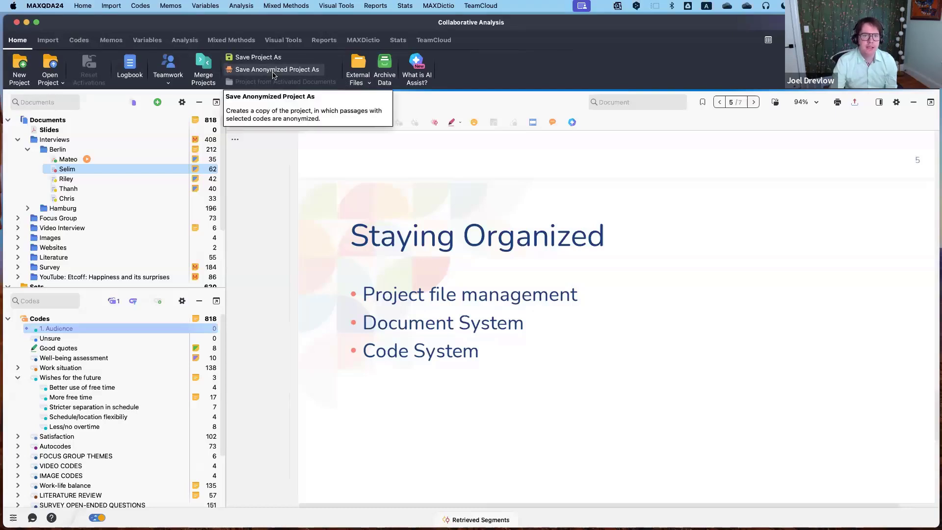
pyautogui.click(168, 68)
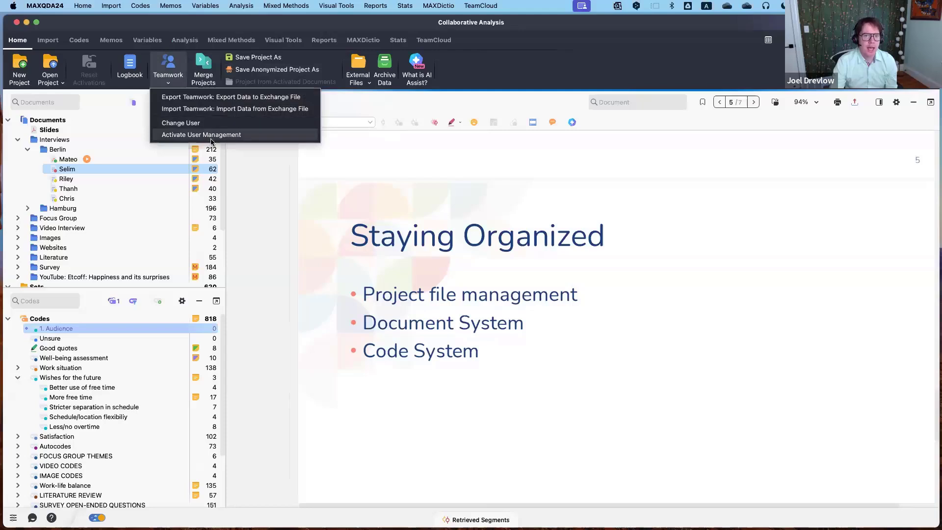
pyautogui.click(447, 156)
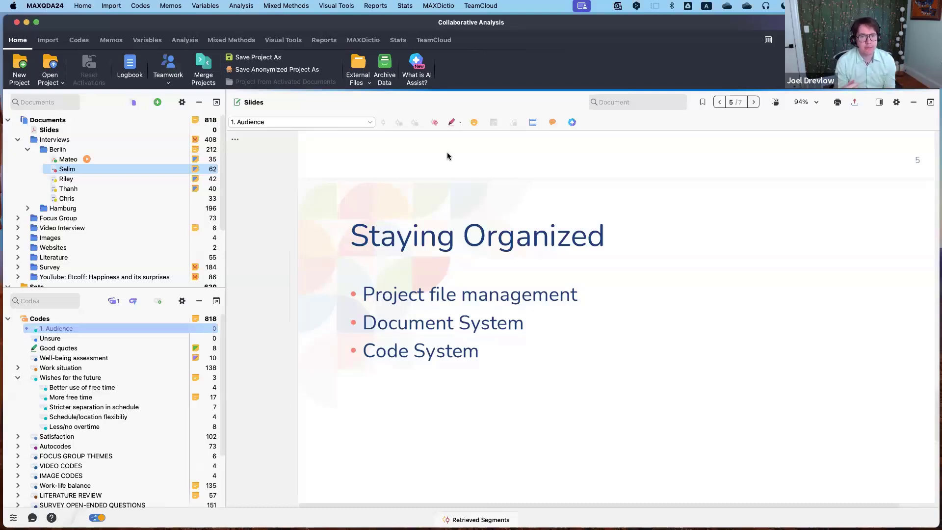
pyautogui.click(169, 82)
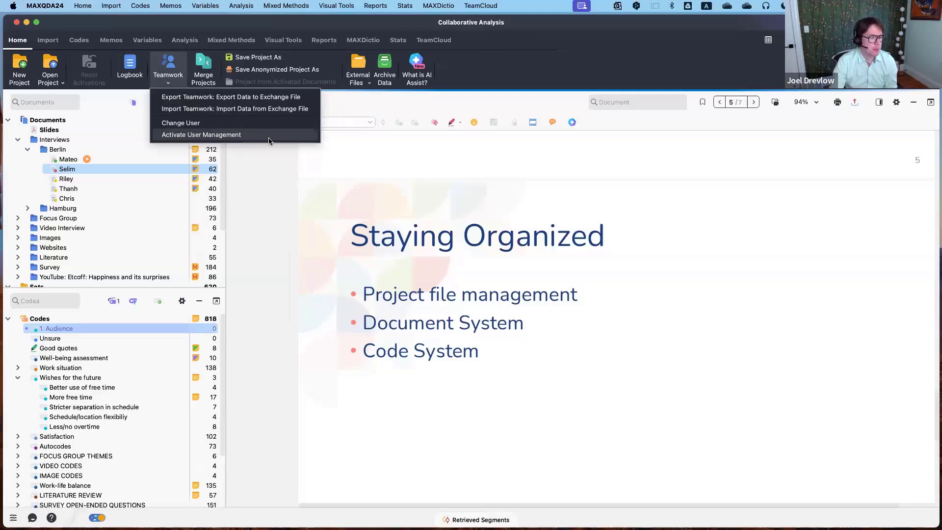
pyautogui.click(275, 205)
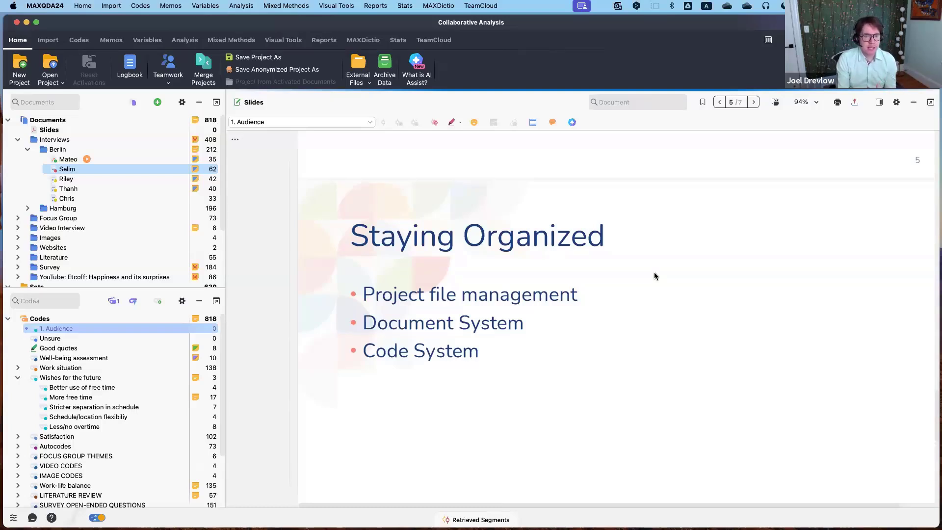
# Open the second Berlin interview and read the comment on its Less/no overtime coded segment at paragraphs 23 to 25, closing it unchanged
pyautogui.doubleClick(133, 168)
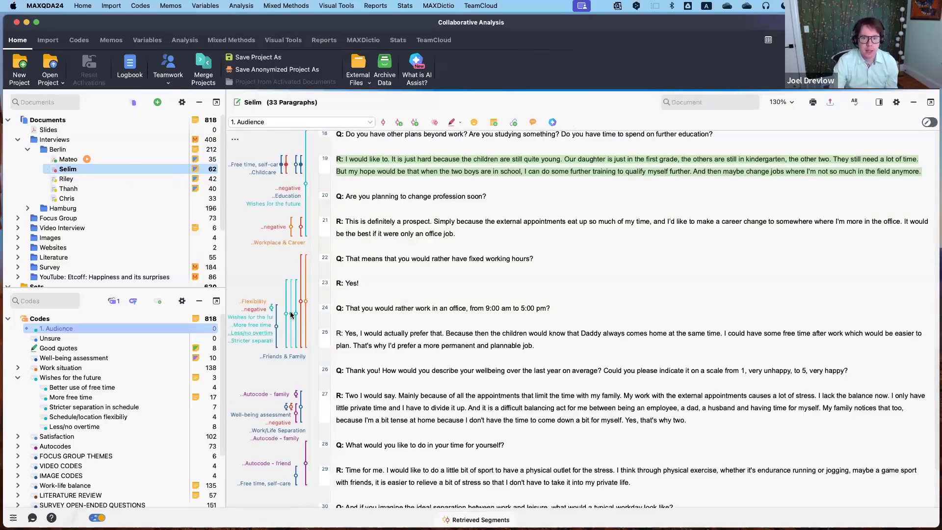
pyautogui.click(290, 315)
pyautogui.doubleClick(290, 316)
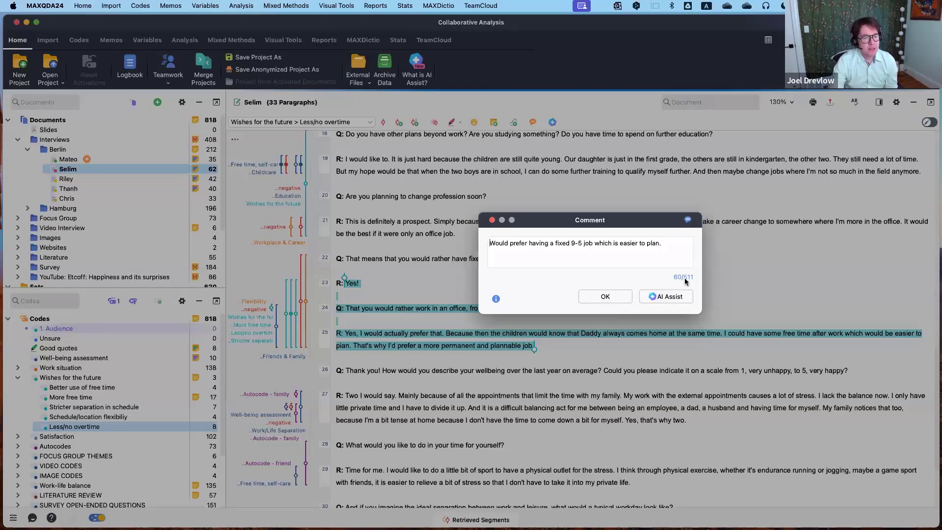
pyautogui.click(492, 220)
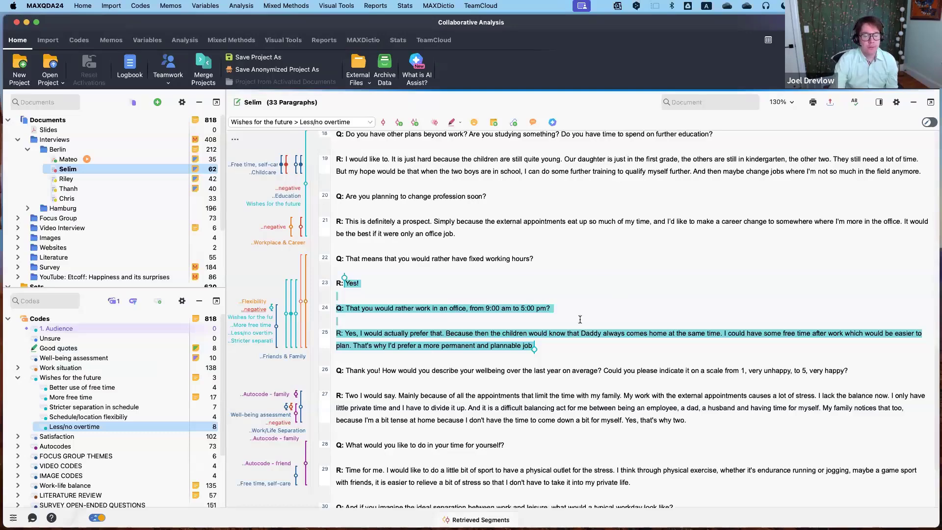
pyautogui.click(676, 271)
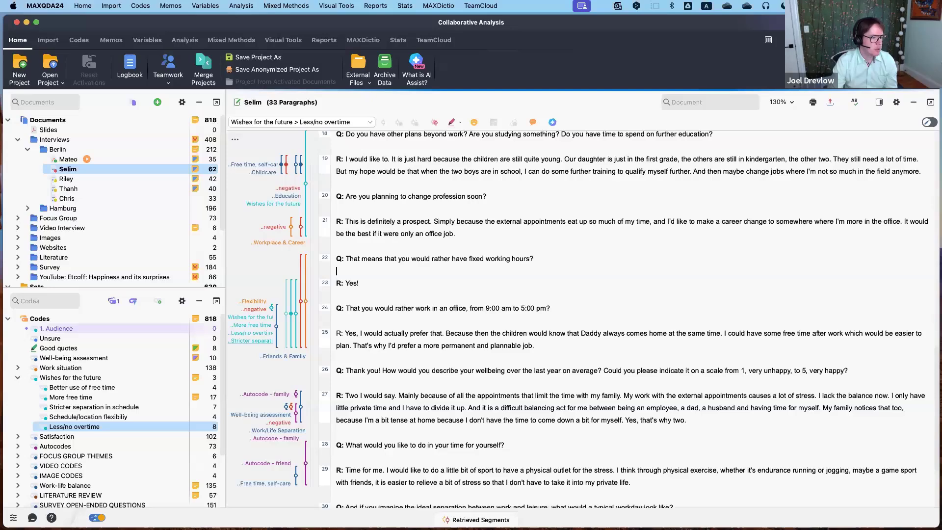
# Activate all documents in the Berlin subgroup of Interviews
pyautogui.click(169, 83)
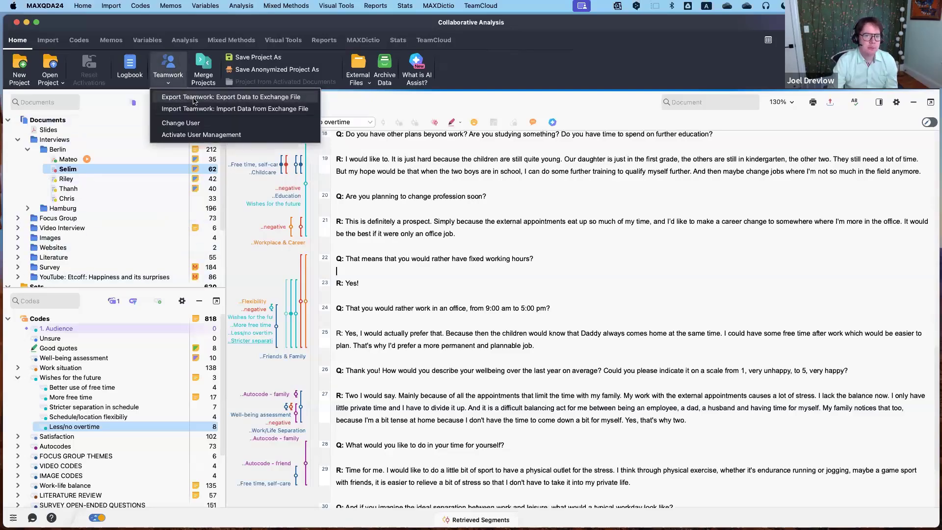
pyautogui.click(505, 227)
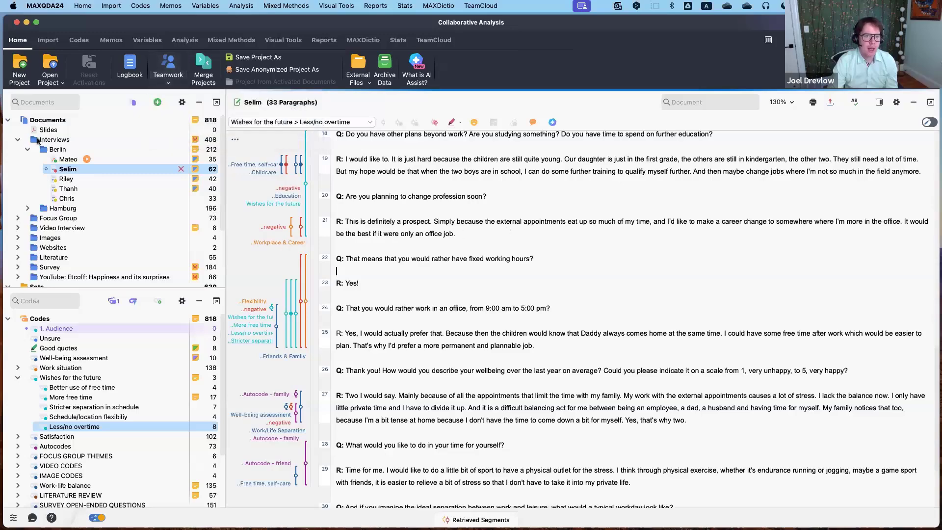
pyautogui.click(36, 152)
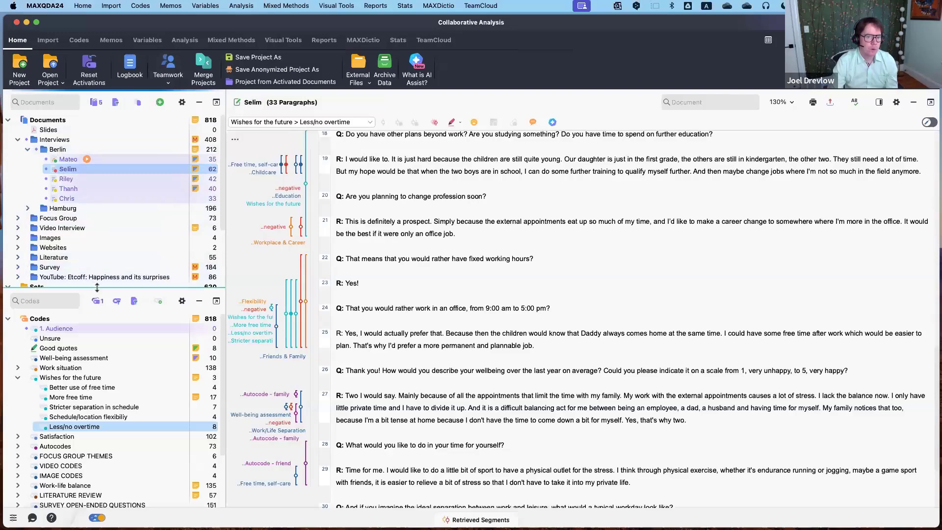
# Enlarge the document list to show the sets and clear the code activation
pyautogui.moveTo(97, 288); pyautogui.dragTo(90, 352)
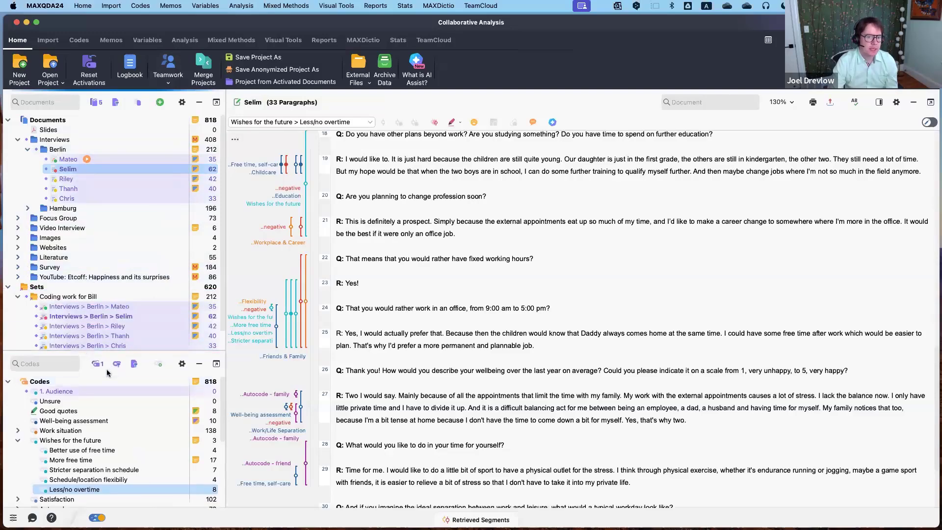
pyautogui.click(99, 364)
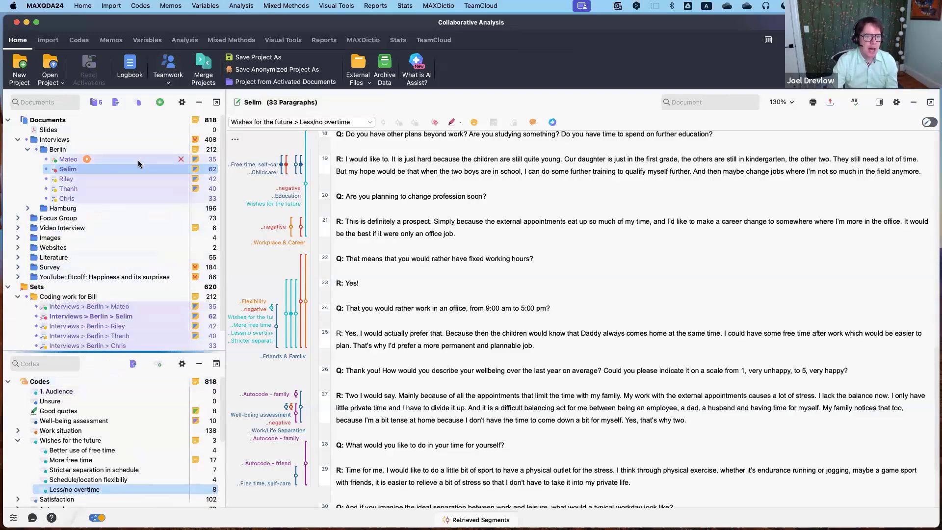
# Export the Berlin subgroup's data with all codes to a teamwork exchange file named Interviews Berlin on the Desktop
pyautogui.rightClick(112, 160)
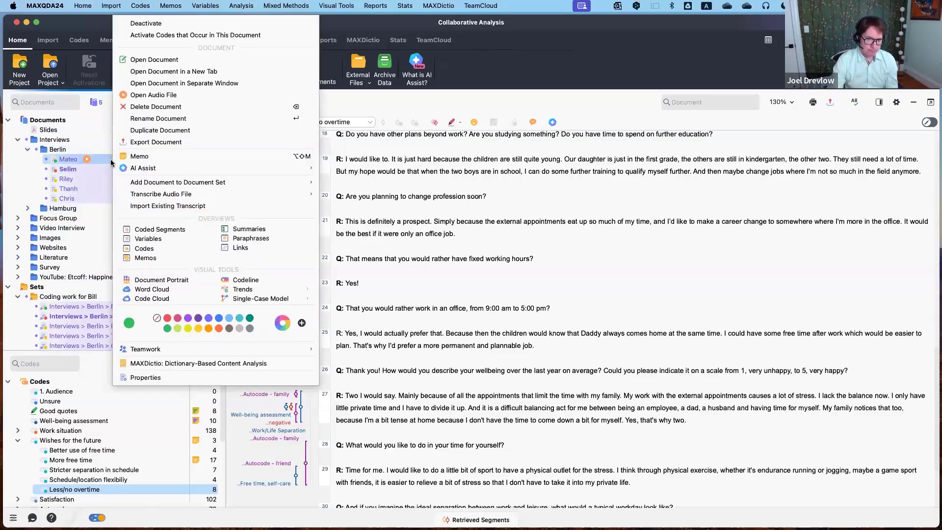
pyautogui.rightClick(67, 151)
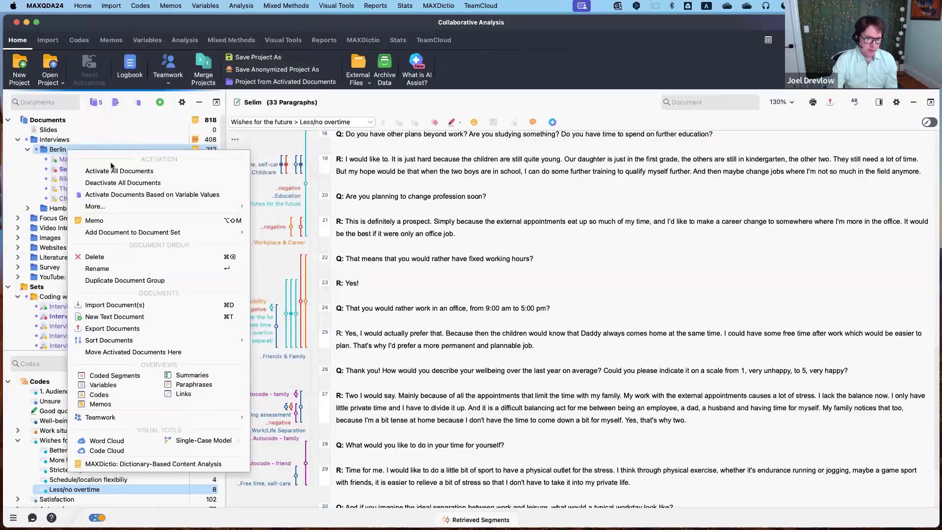
pyautogui.moveTo(190, 424)
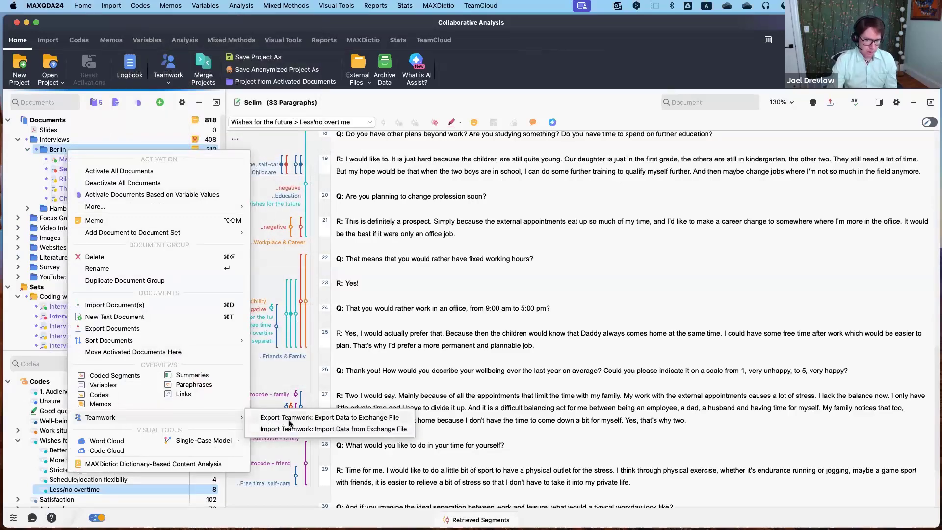
pyautogui.click(290, 424)
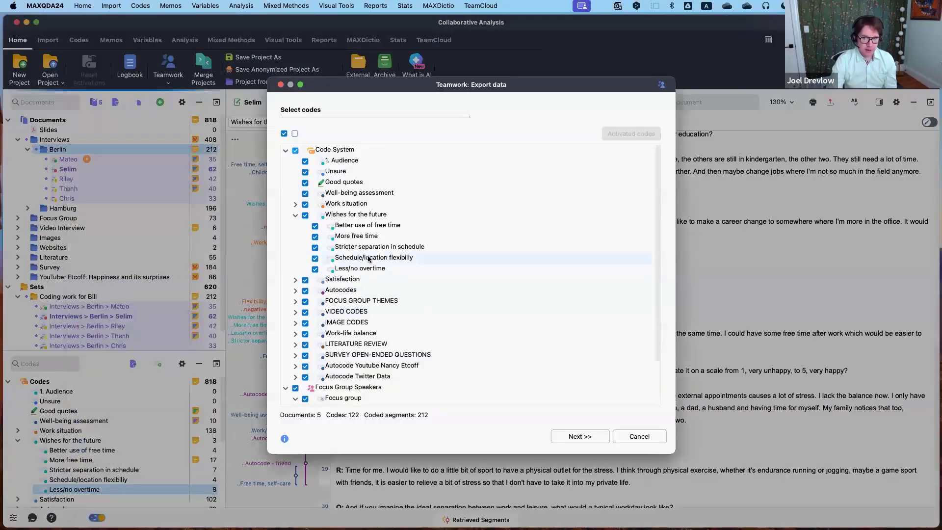
pyautogui.scroll(-2, 343, 254)
pyautogui.scroll(2, 343, 255)
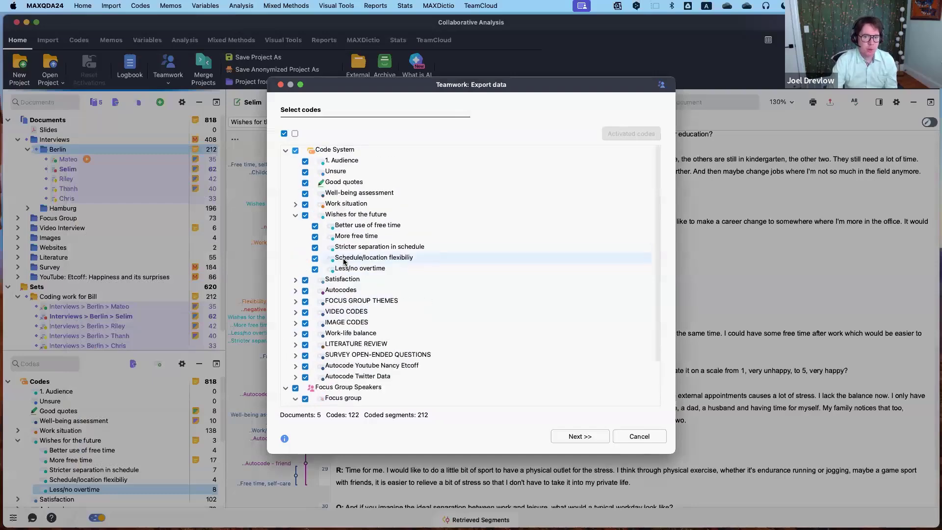
pyautogui.scroll(-2, 345, 260)
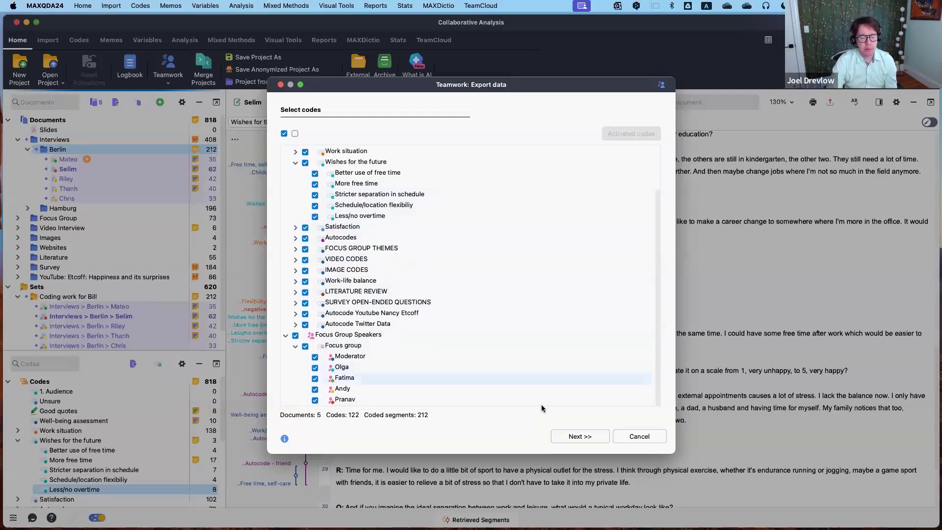
pyautogui.click(586, 441)
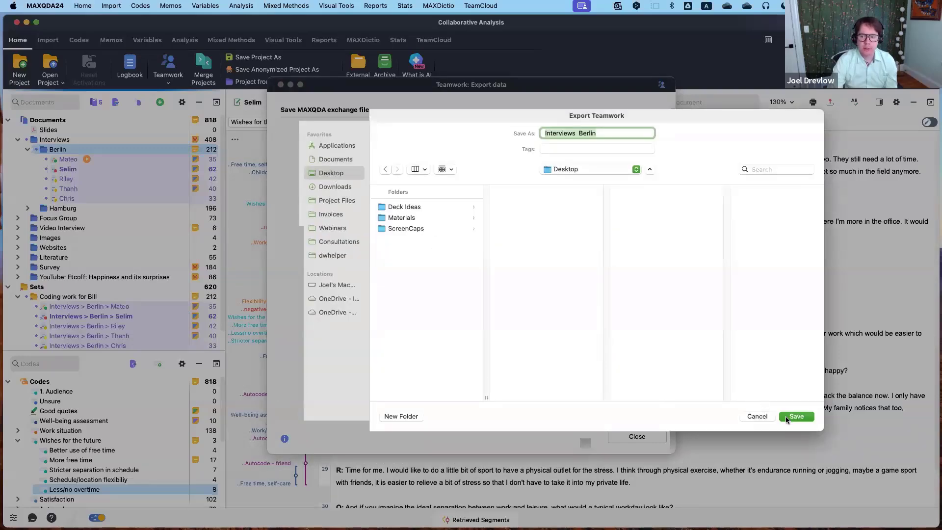
pyautogui.click(791, 417)
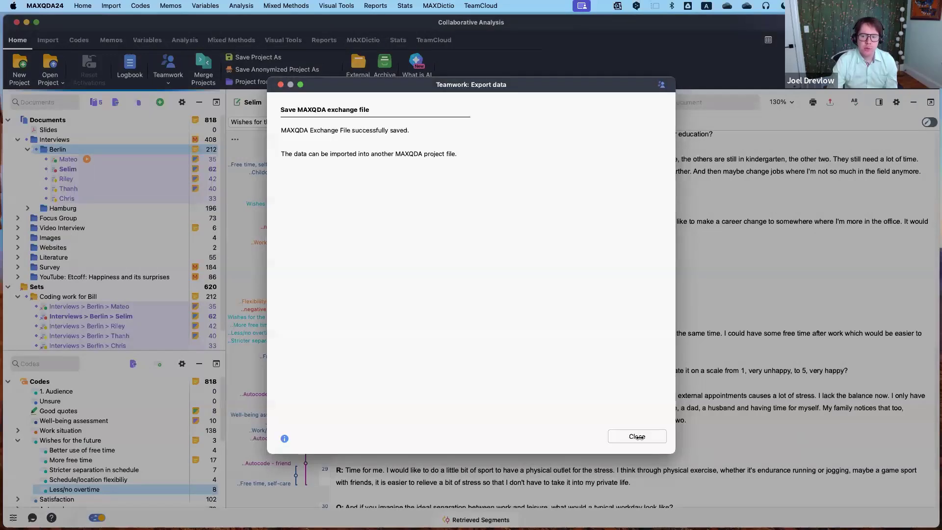
pyautogui.click(637, 437)
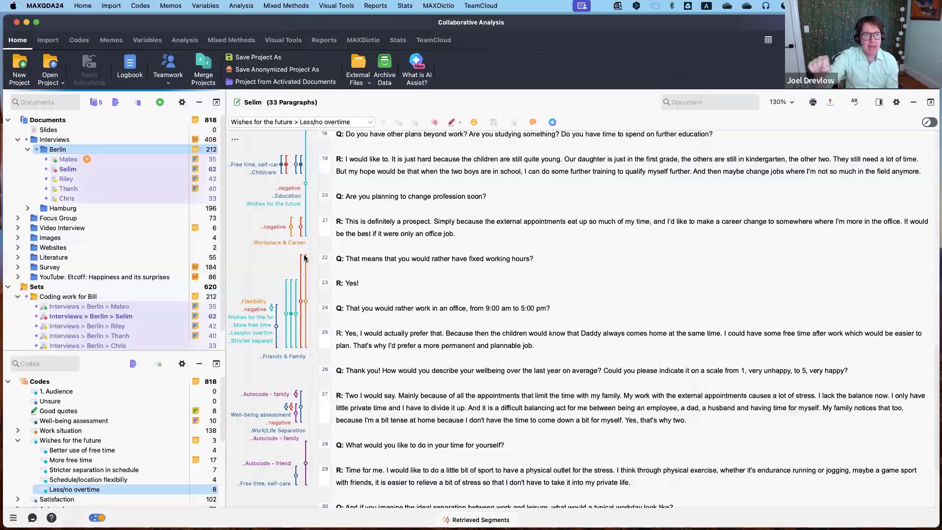
# Start a teamwork import and load the exchange file Interviews Berlin.mex24 from the Desktop
pyautogui.click(159, 102)
pyautogui.click(42, 81)
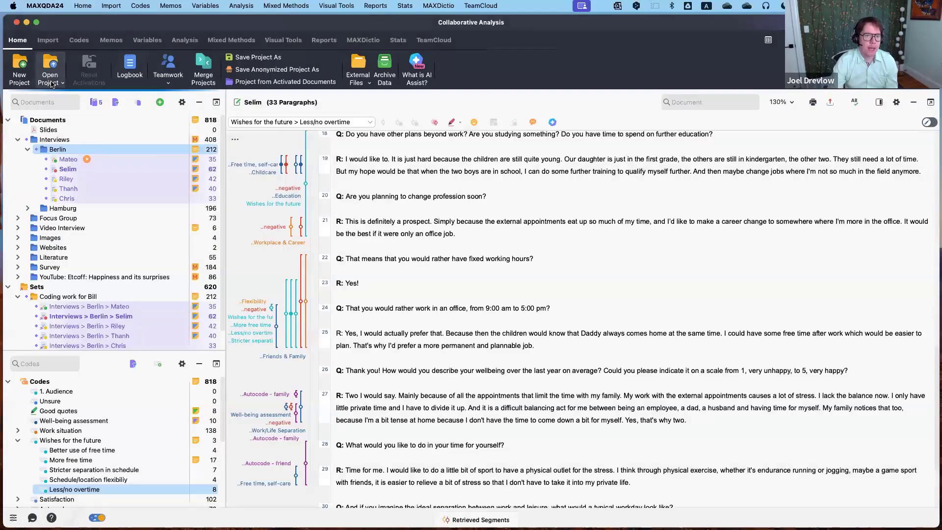
pyautogui.click(168, 74)
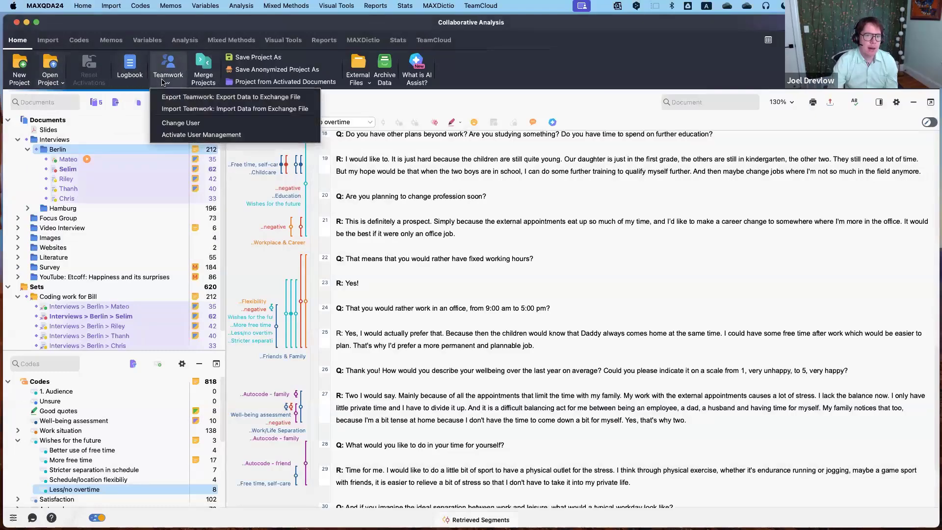
pyautogui.click(190, 113)
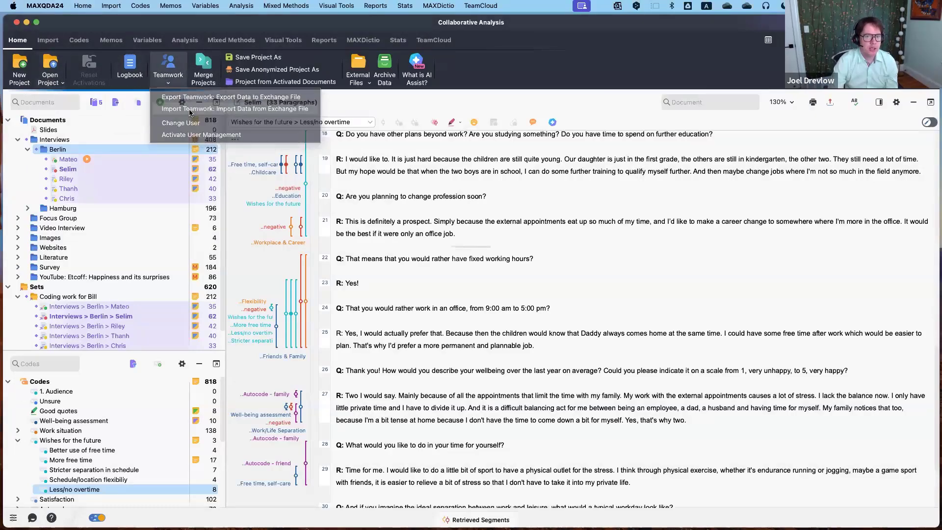
pyautogui.click(595, 132)
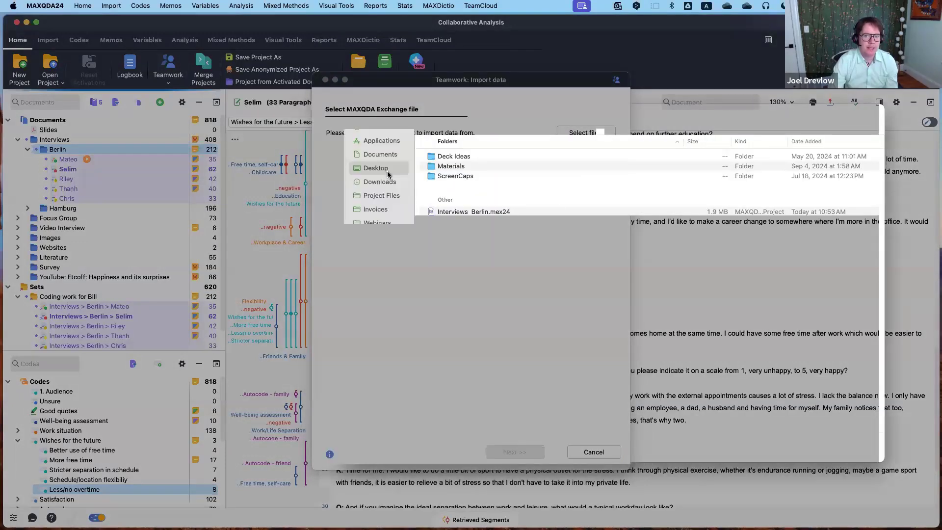
pyautogui.click(476, 212)
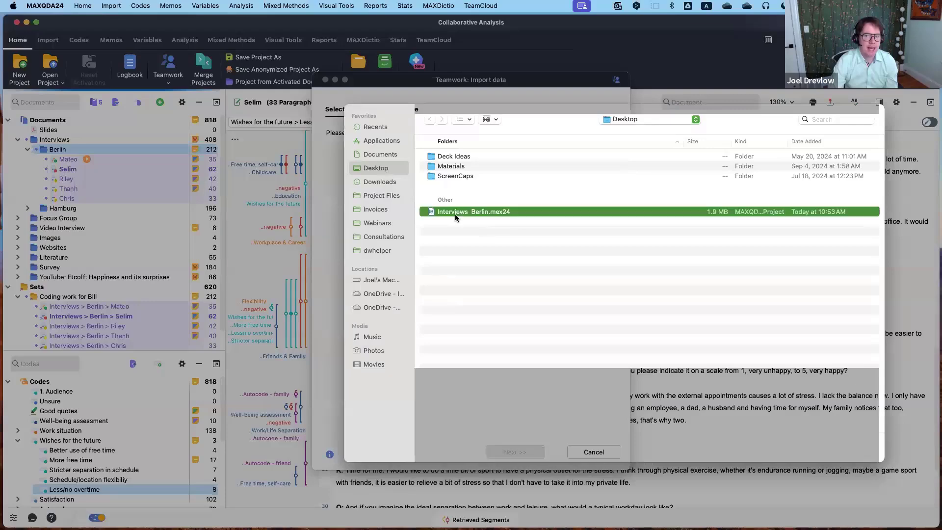
pyautogui.click(856, 449)
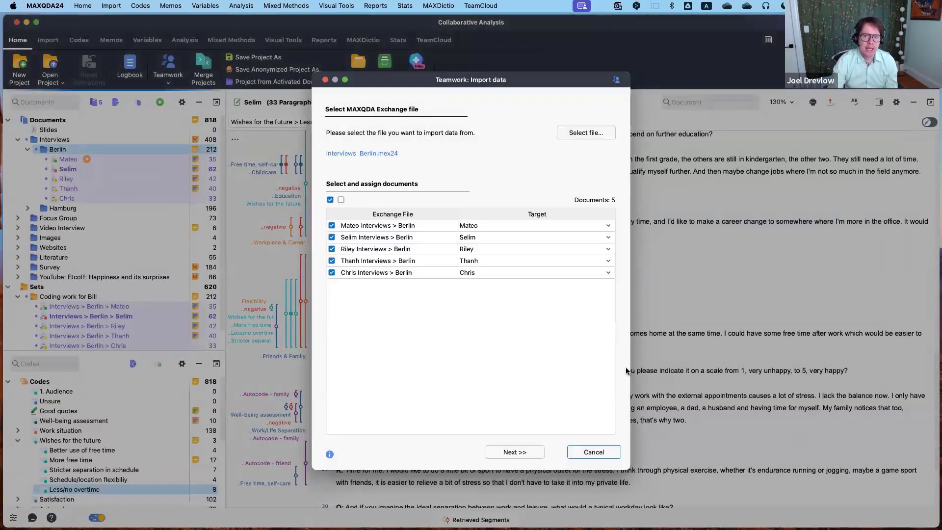
# Widen the import dialog, review the document assignments, codes and data options offered, and cancel the import
pyautogui.moveTo(626, 475); pyautogui.dragTo(790, 475)
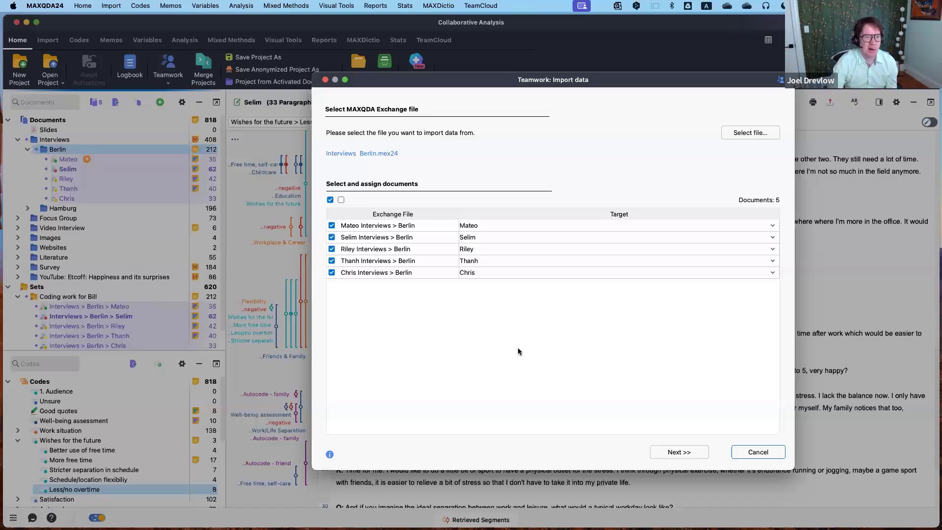
pyautogui.click(689, 454)
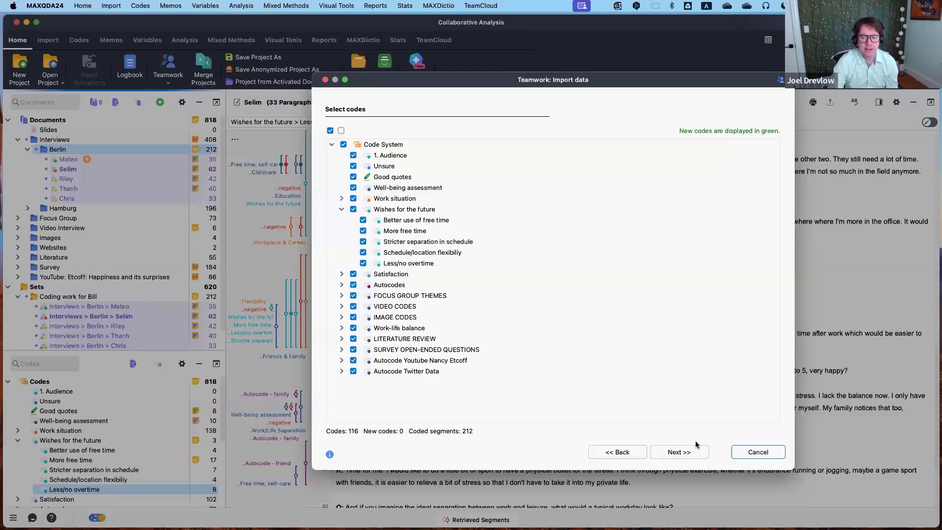
pyautogui.click(686, 452)
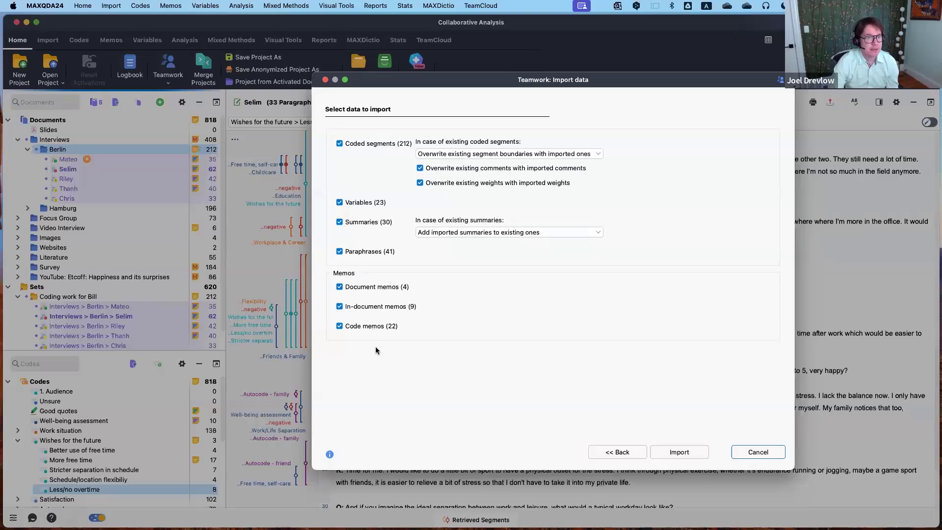
pyautogui.click(680, 457)
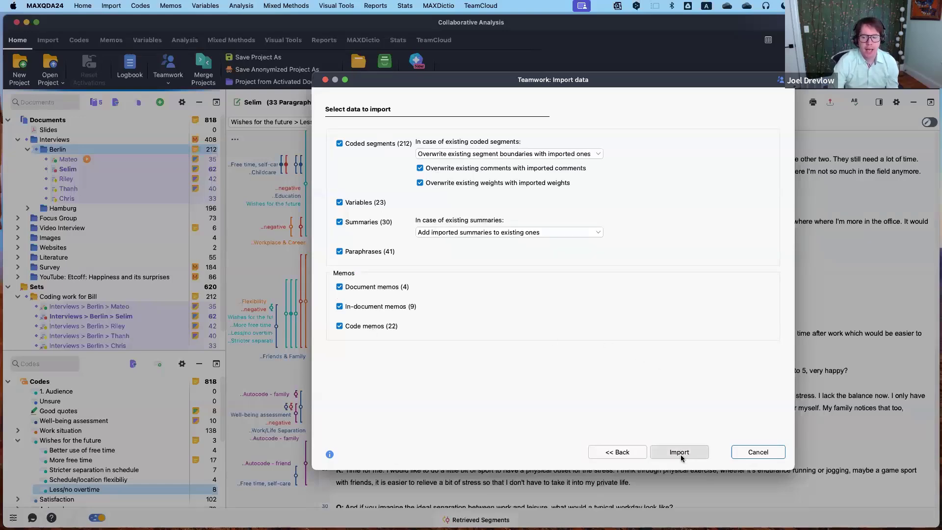
pyautogui.click(763, 456)
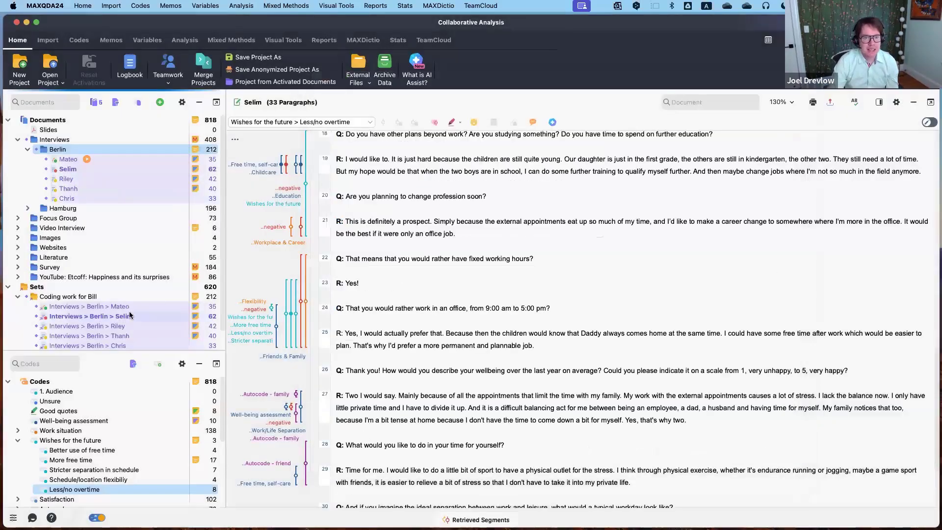
pyautogui.click(138, 102)
pyautogui.click(180, 79)
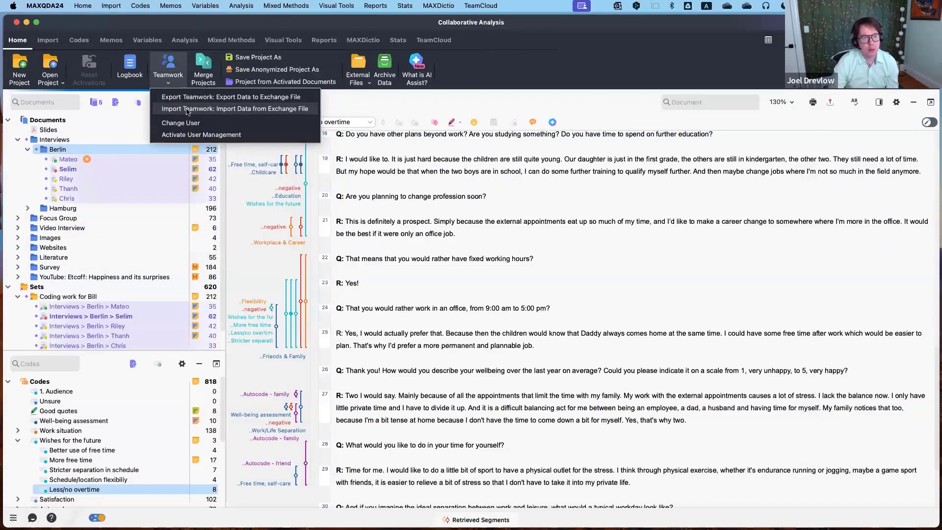
pyautogui.click(600, 217)
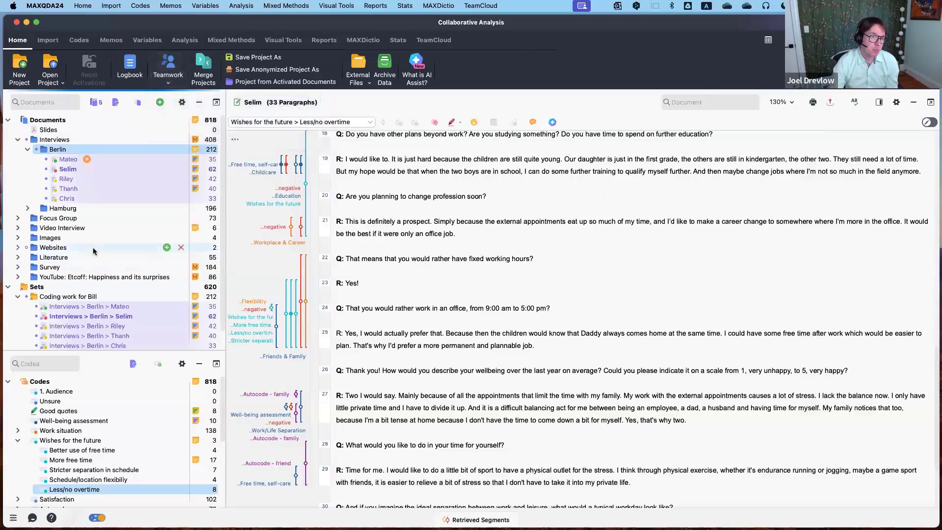
pyautogui.rightClick(123, 171)
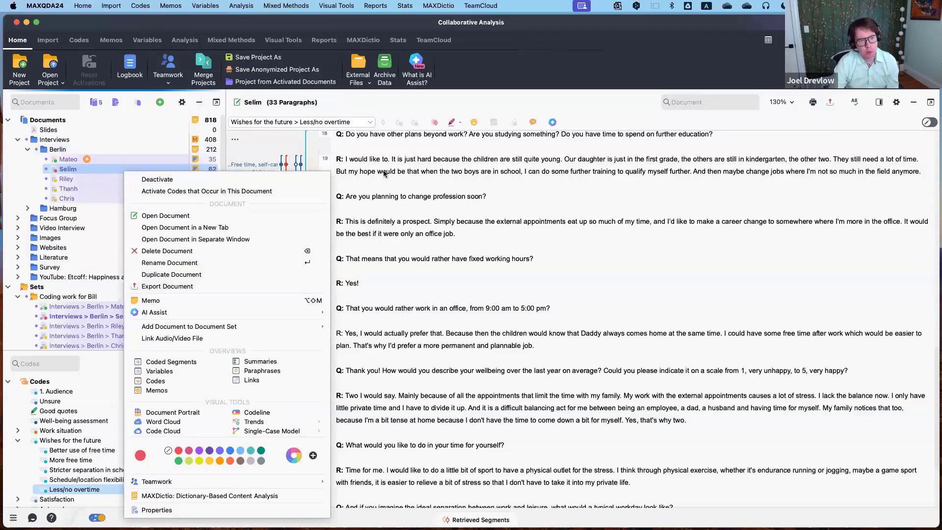
pyautogui.click(549, 236)
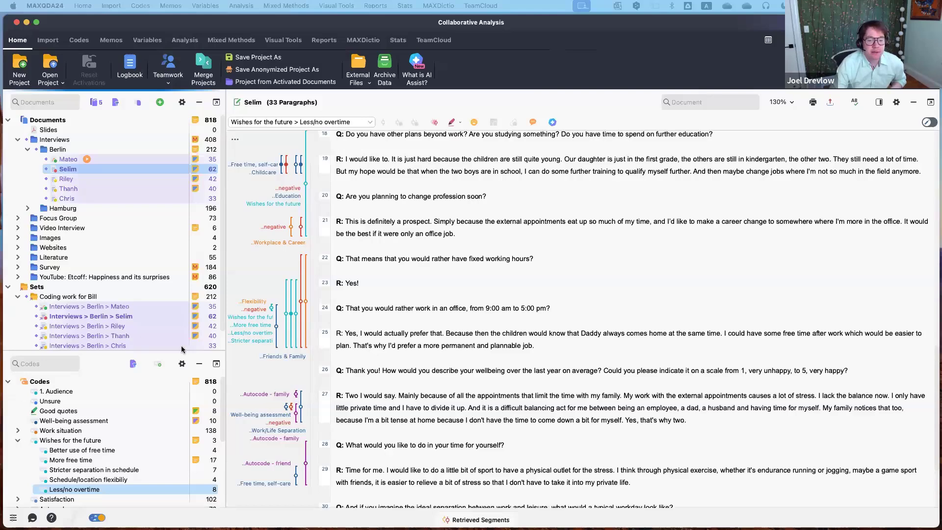
# Enlarge the code list, select the answer in paragraph 19 and review the AI Assist commands for the selected text
pyautogui.moveTo(147, 352); pyautogui.dragTo(140, 266)
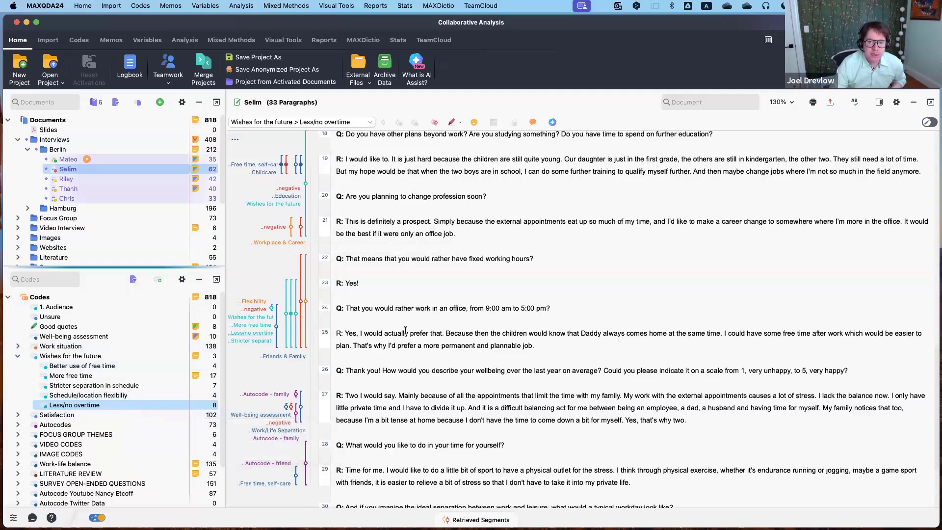
pyautogui.moveTo(336, 158); pyautogui.dragTo(922, 172)
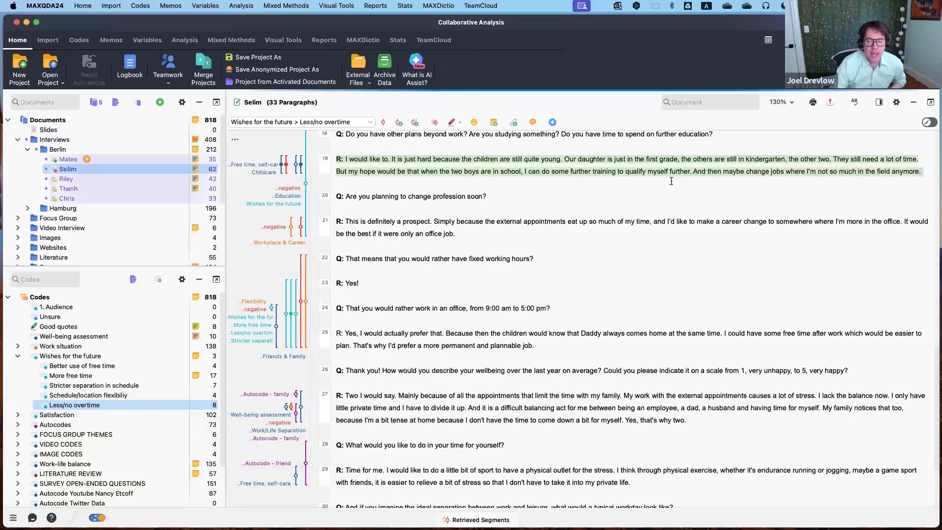
pyautogui.rightClick(519, 174)
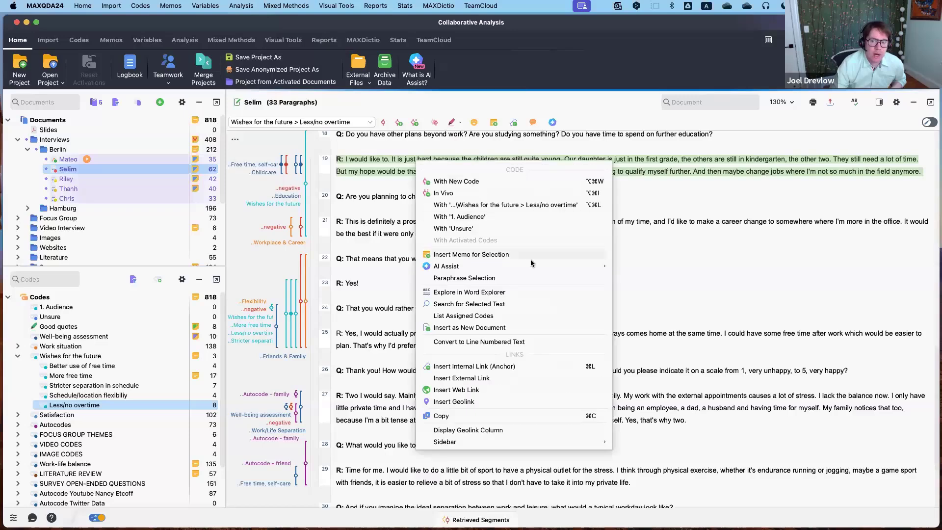
pyautogui.moveTo(521, 266)
pyautogui.click(685, 304)
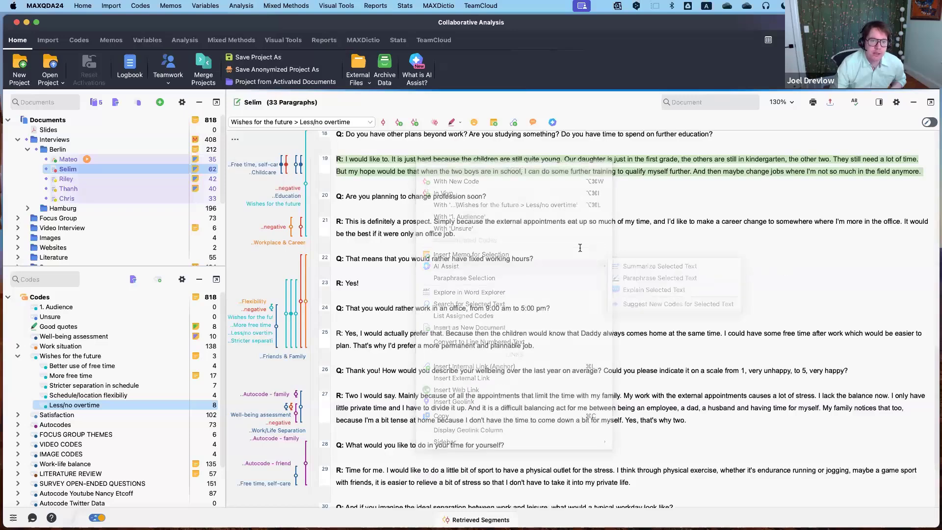
# Review the AI Assist commands available for the second Berlin interview and for the Less/no overtime code
pyautogui.rightClick(130, 175)
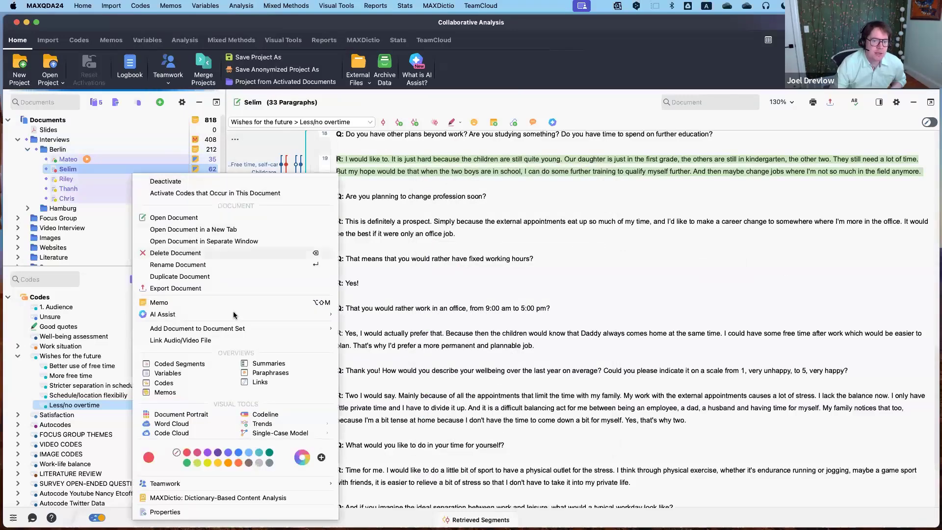
pyautogui.moveTo(253, 315)
pyautogui.click(114, 410)
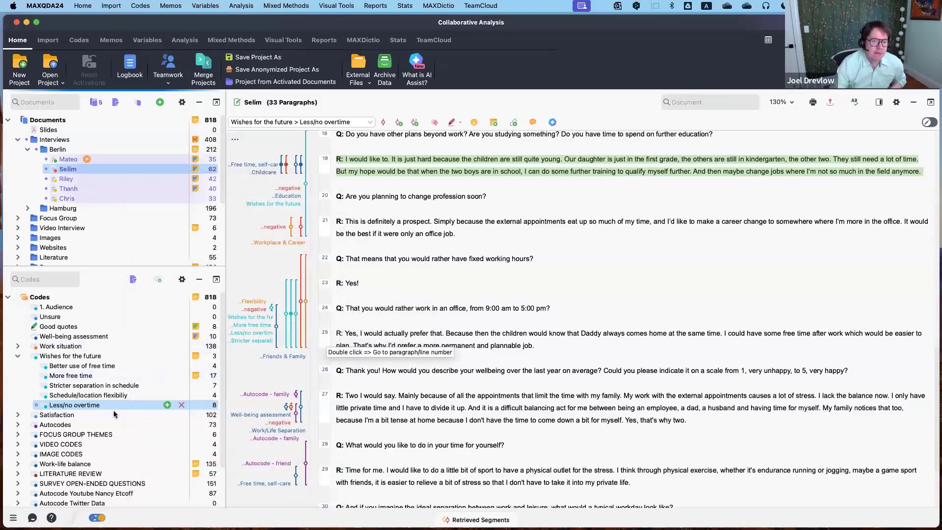
pyautogui.rightClick(111, 406)
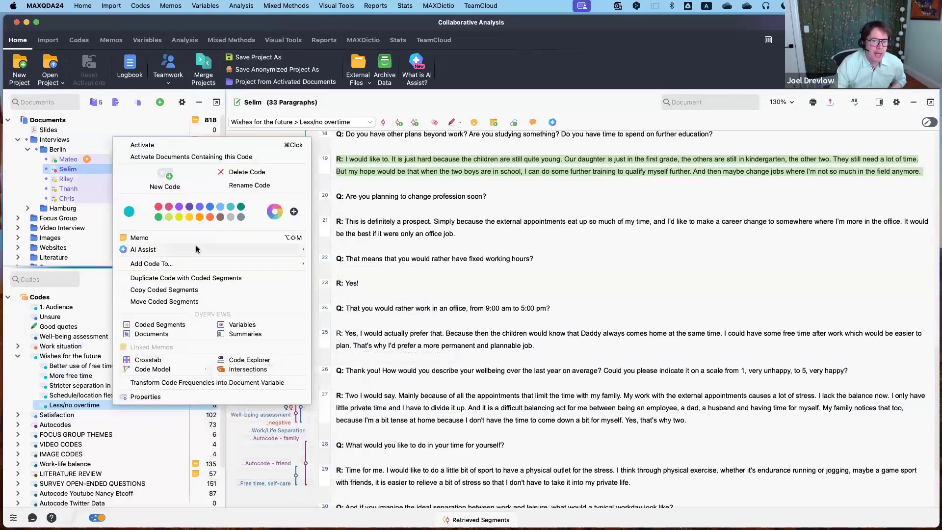
pyautogui.moveTo(200, 246)
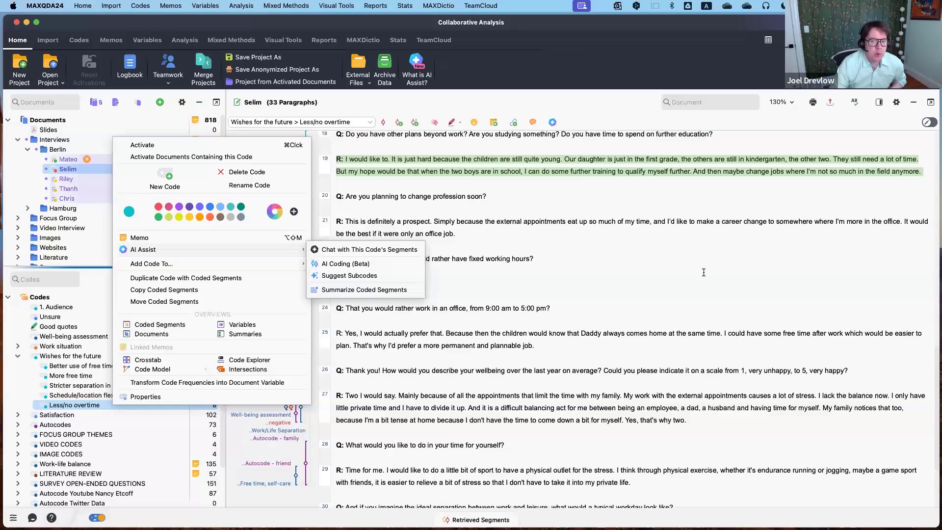
pyautogui.press('Escape')
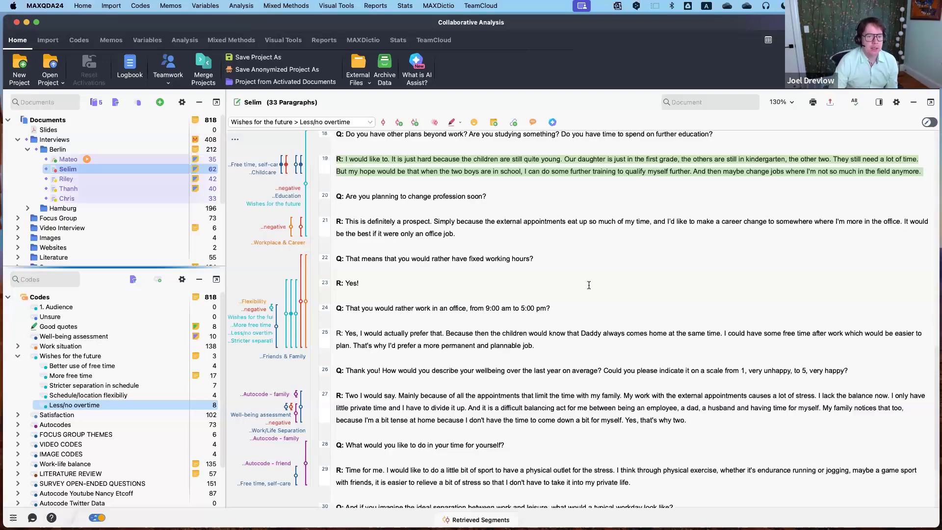
# Create two top-level codes named Coder 1 and Coder 2 in the code system and place Coder 1 above Coder 2
pyautogui.click(178, 298)
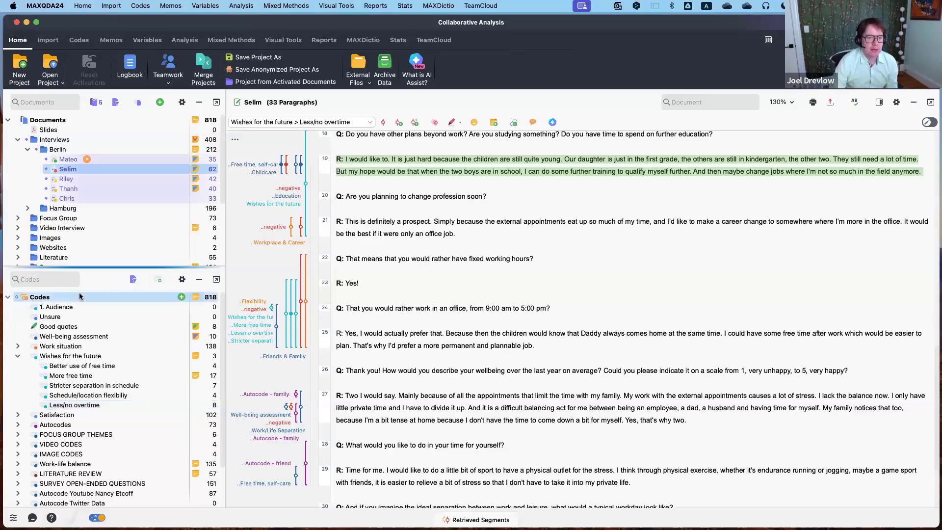
pyautogui.click(178, 296)
pyautogui.write('Coder 1')
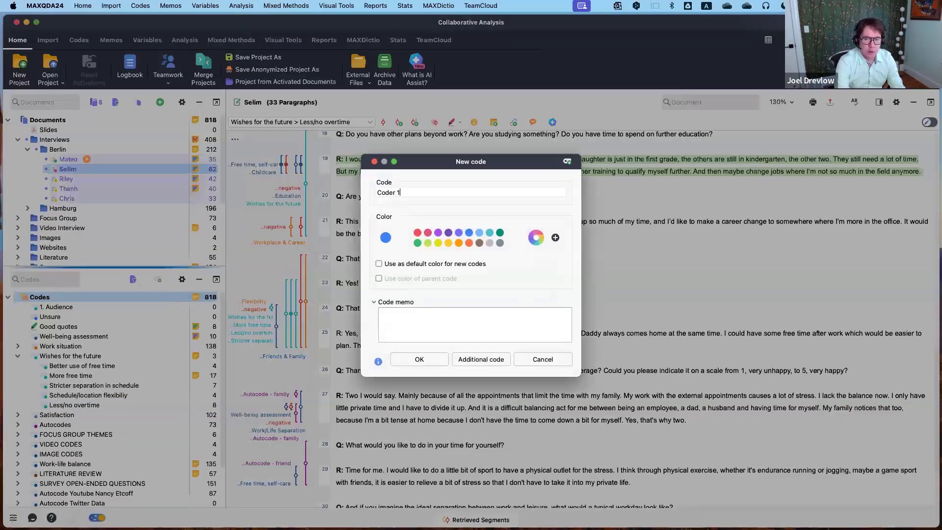
pyautogui.press('Return')
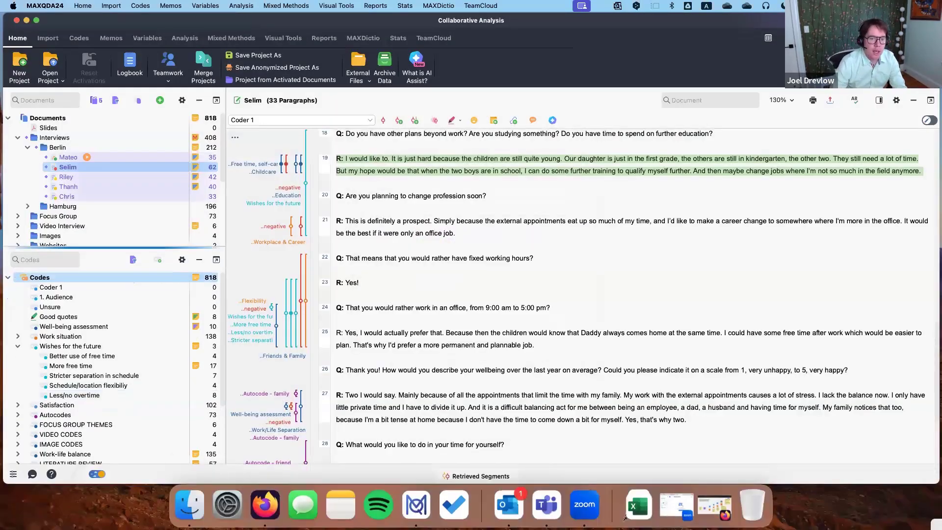
pyautogui.click(157, 260)
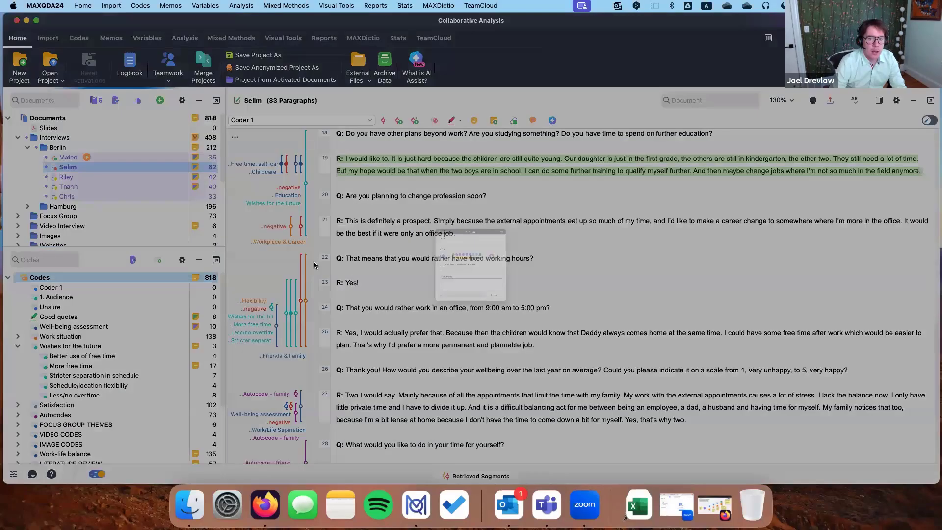
pyautogui.write('Coder 2')
pyautogui.press('Return')
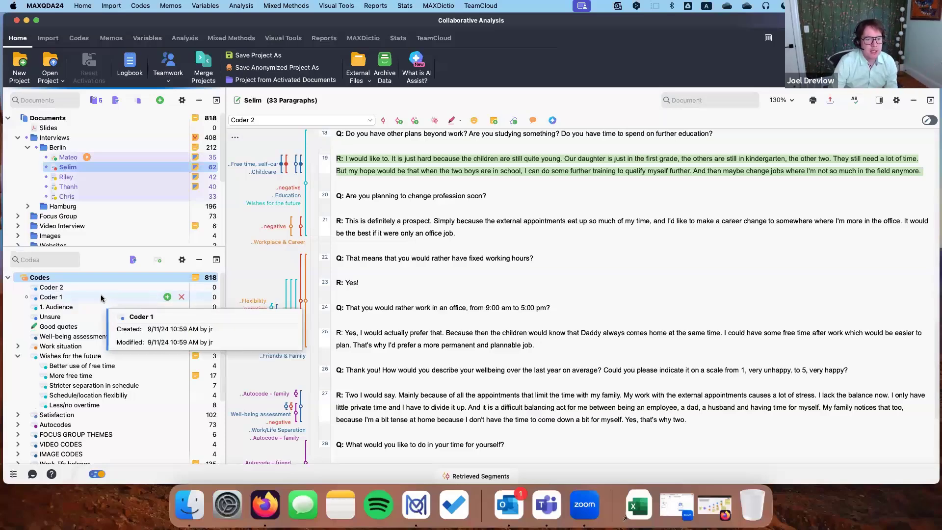
pyautogui.moveTo(103, 298); pyautogui.dragTo(101, 284)
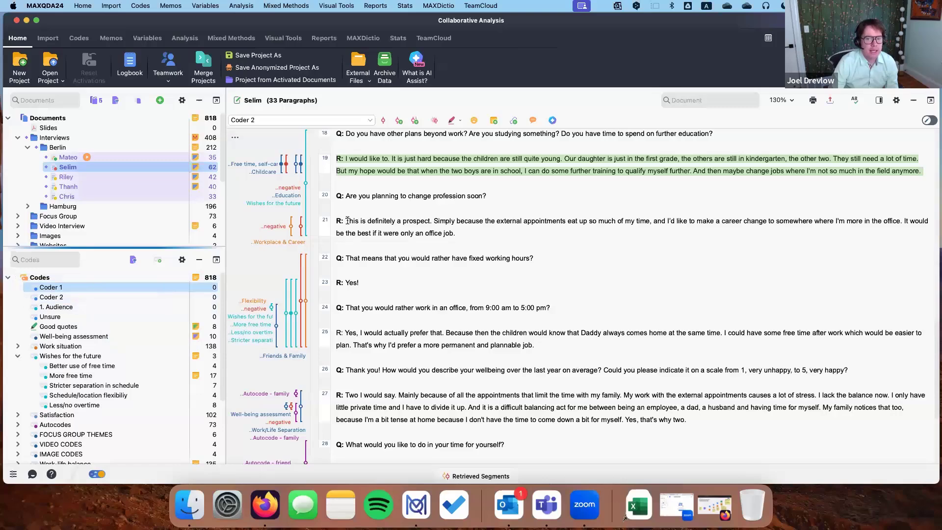
# Code the answer in paragraph 21 with a new code named New idea not yet covered and make it a subcode of Coder 1
pyautogui.moveTo(346, 221); pyautogui.dragTo(498, 234)
pyautogui.rightClick(437, 225)
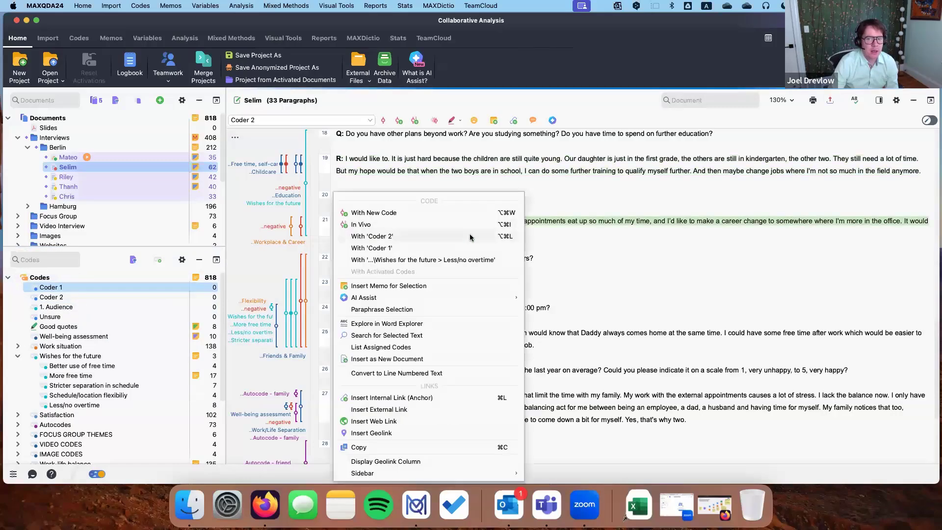
pyautogui.click(452, 220)
pyautogui.write('New')
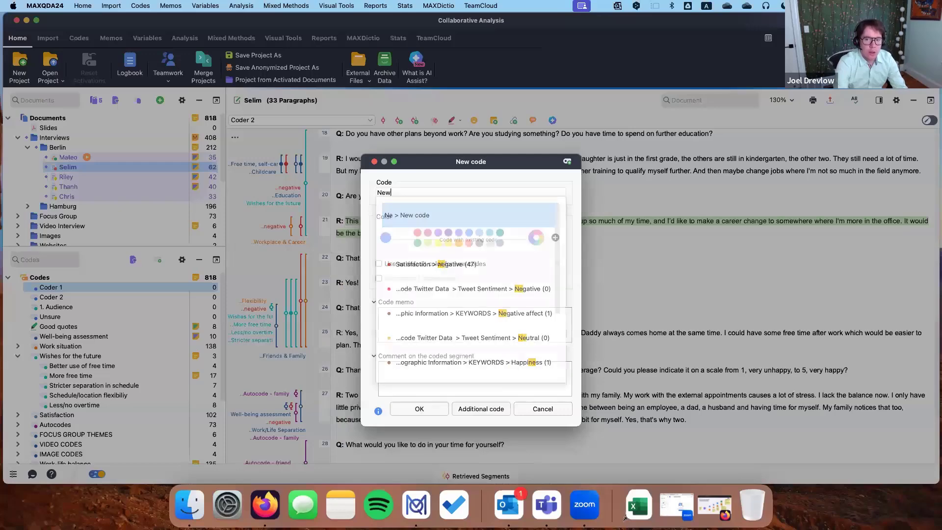
pyautogui.write(' idea not yet cov')
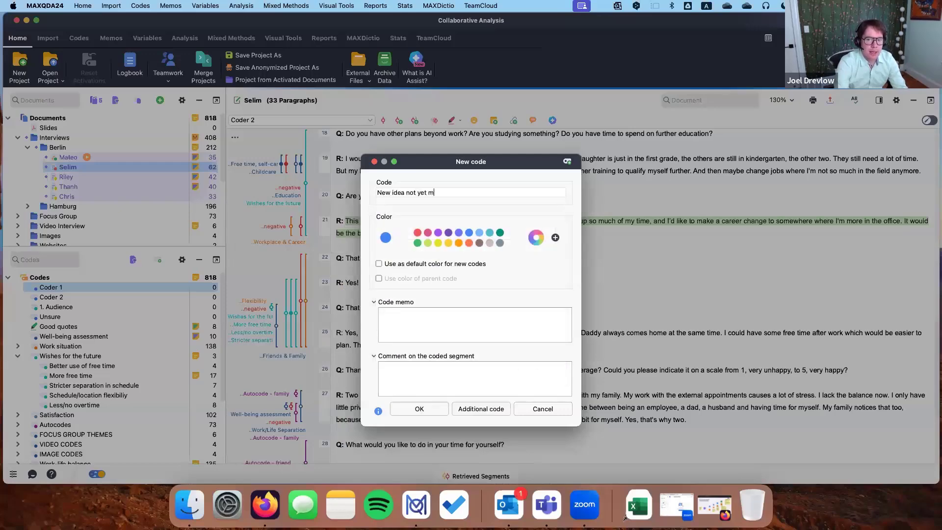
pyautogui.write('ered')
pyautogui.press('Return')
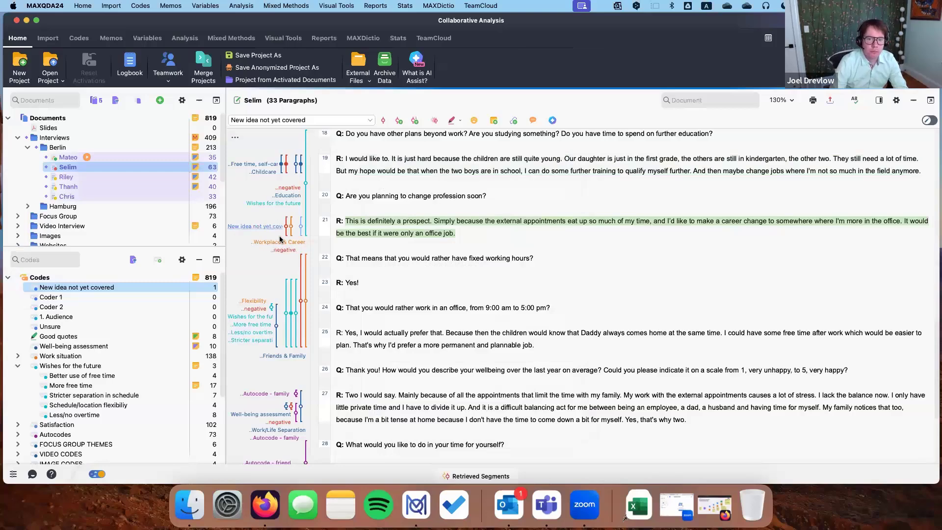
pyautogui.moveTo(97, 288); pyautogui.dragTo(100, 298)
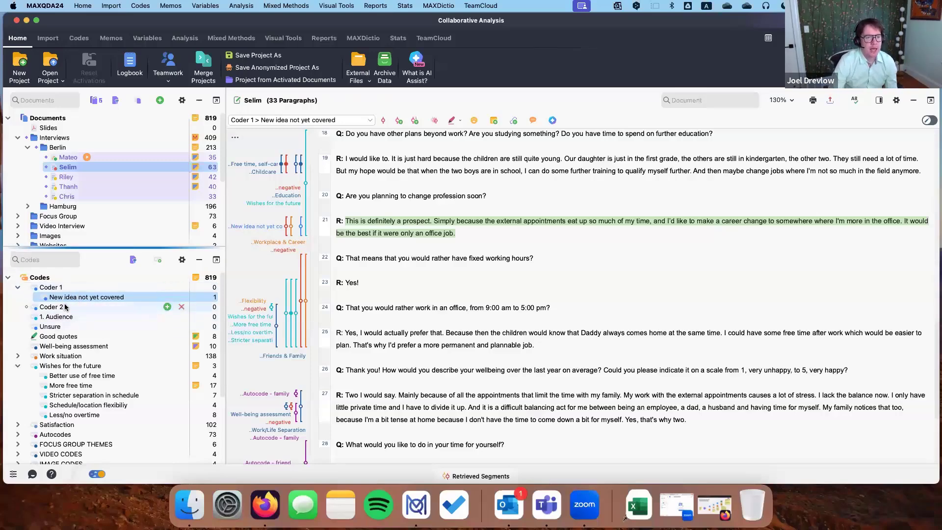
pyautogui.moveTo(73, 345)
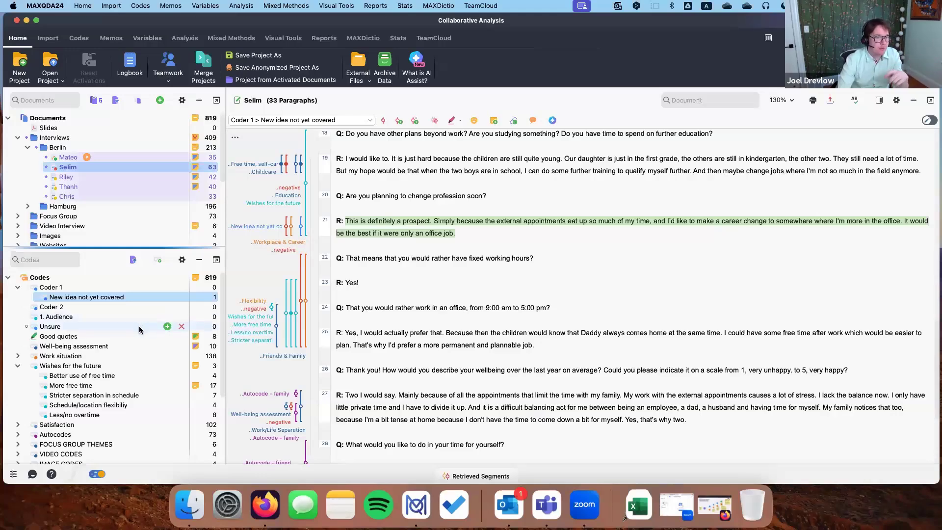
pyautogui.moveTo(136, 332)
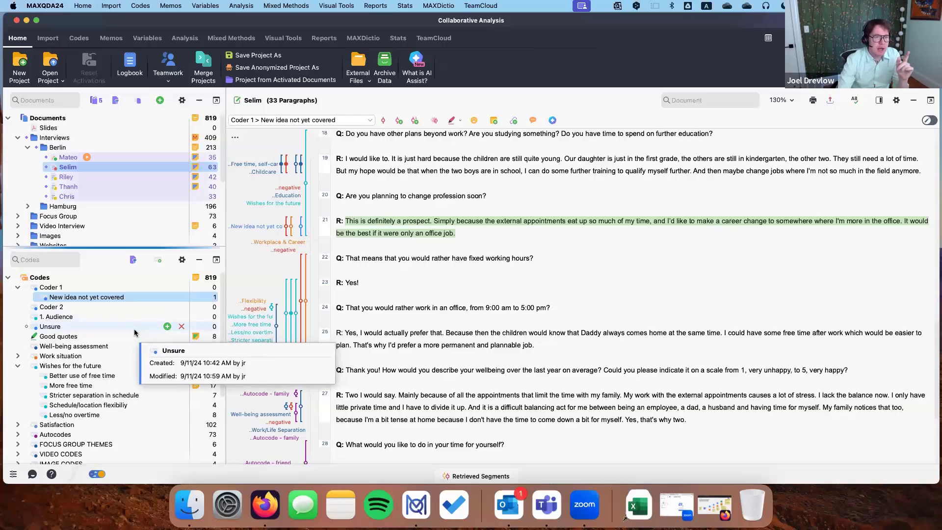